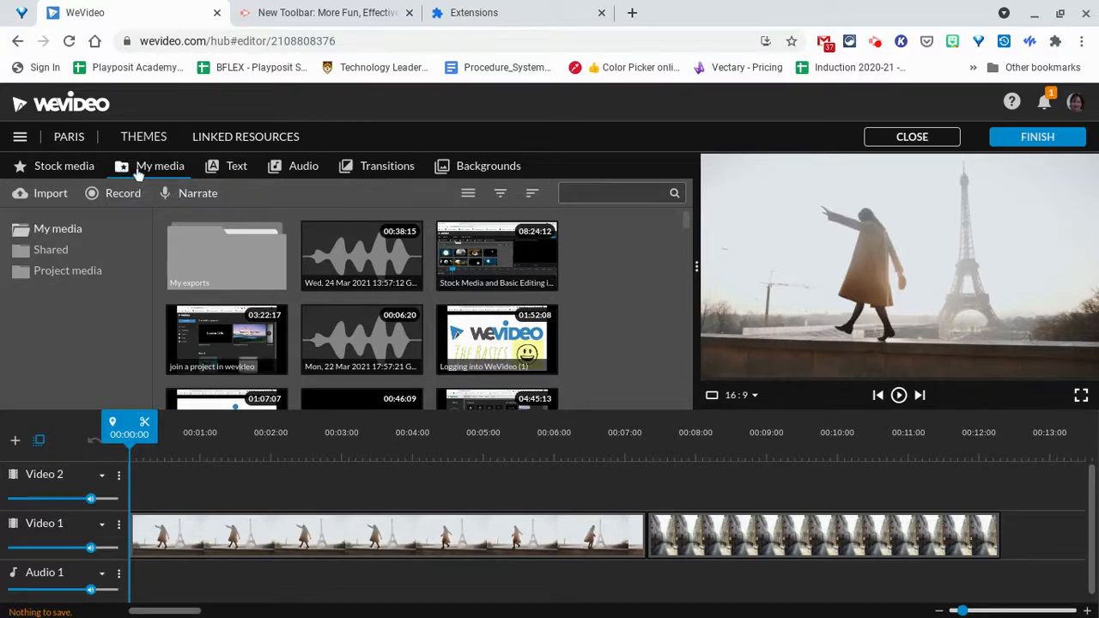
# - Look through the clips and images in the My media library and check the media import options
pyautogui.scroll(-12, 371, 307)
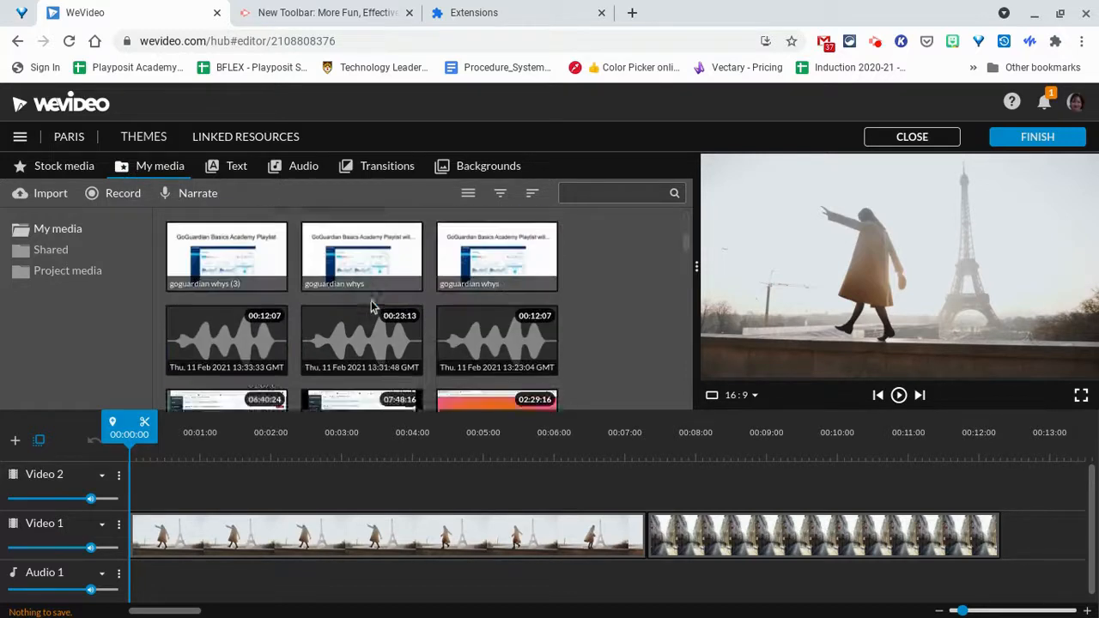
pyautogui.scroll(-10, 362, 307)
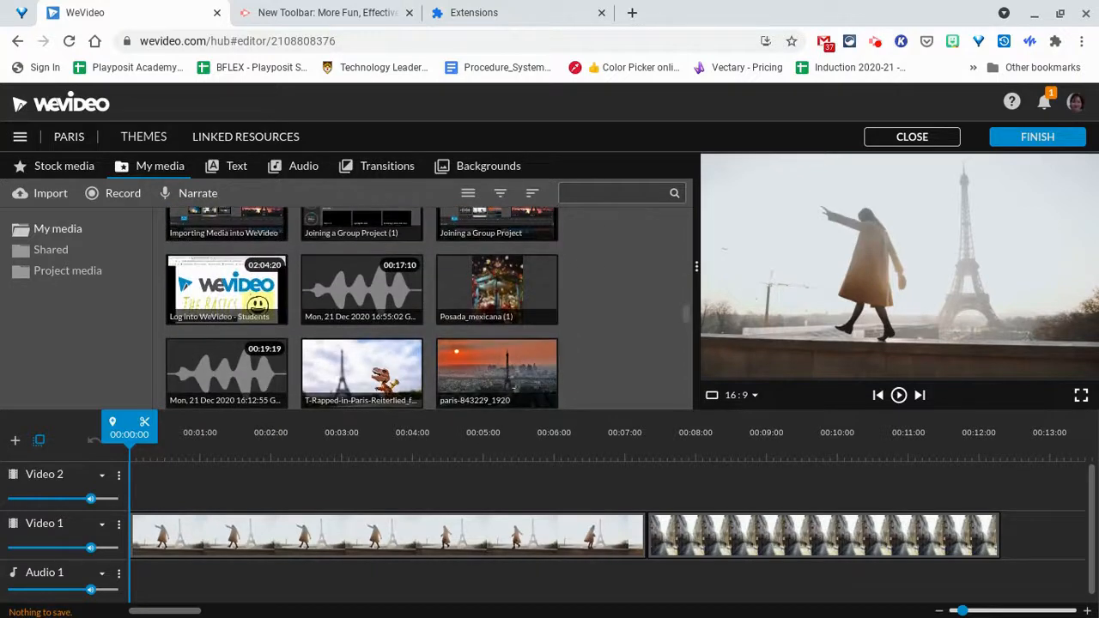
pyautogui.scroll(10, 362, 309)
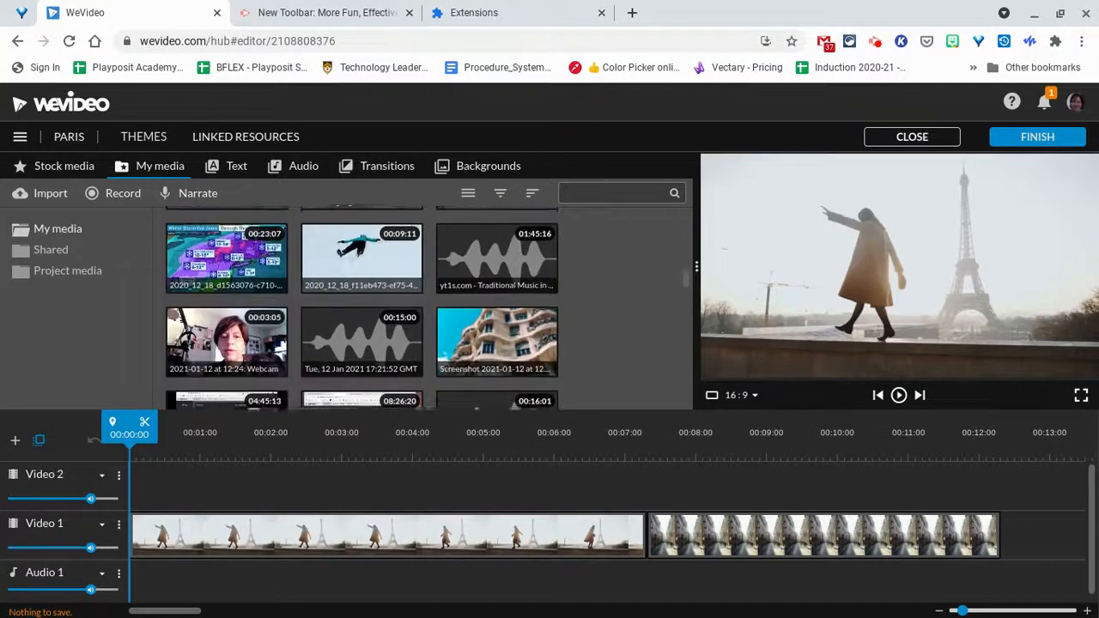
pyautogui.scroll(-8, 362, 309)
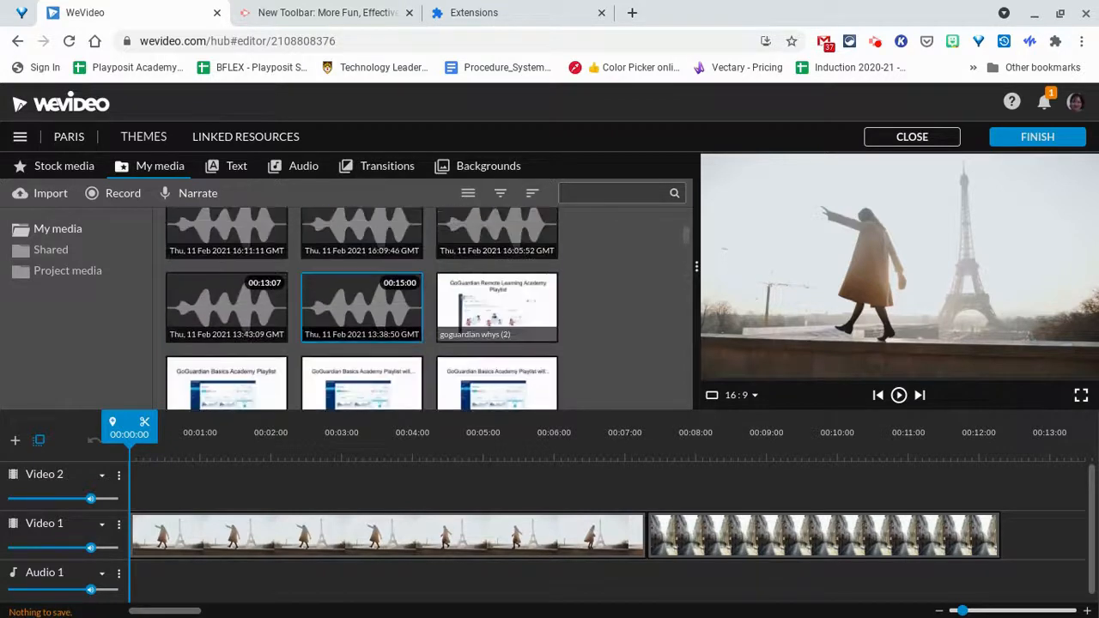
pyautogui.scroll(2, 362, 309)
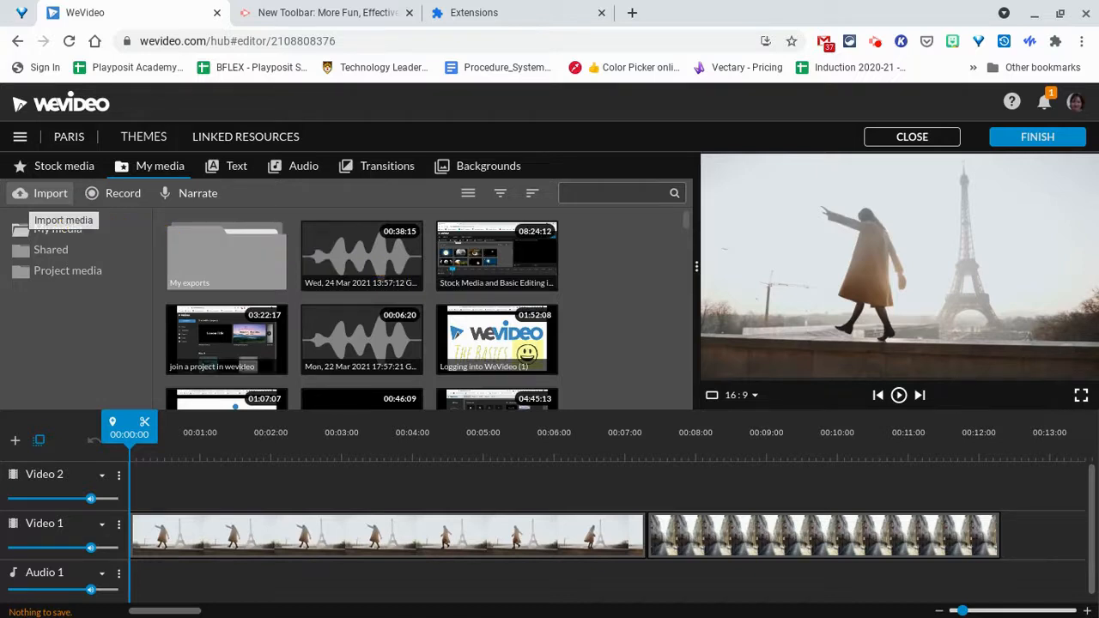
pyautogui.click(20, 200)
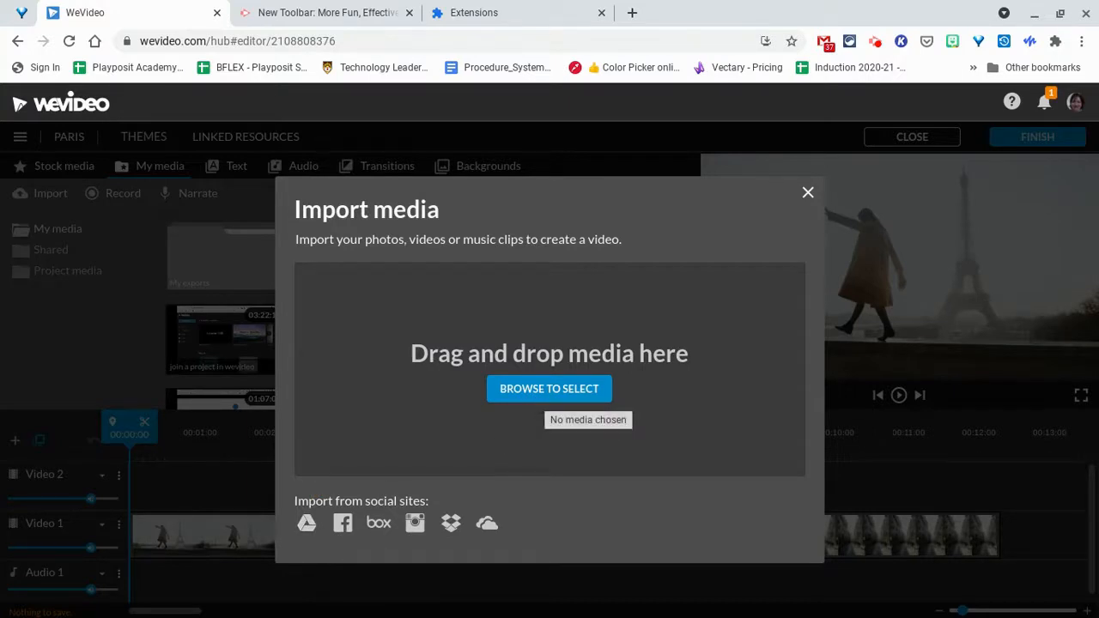
pyautogui.click(809, 194)
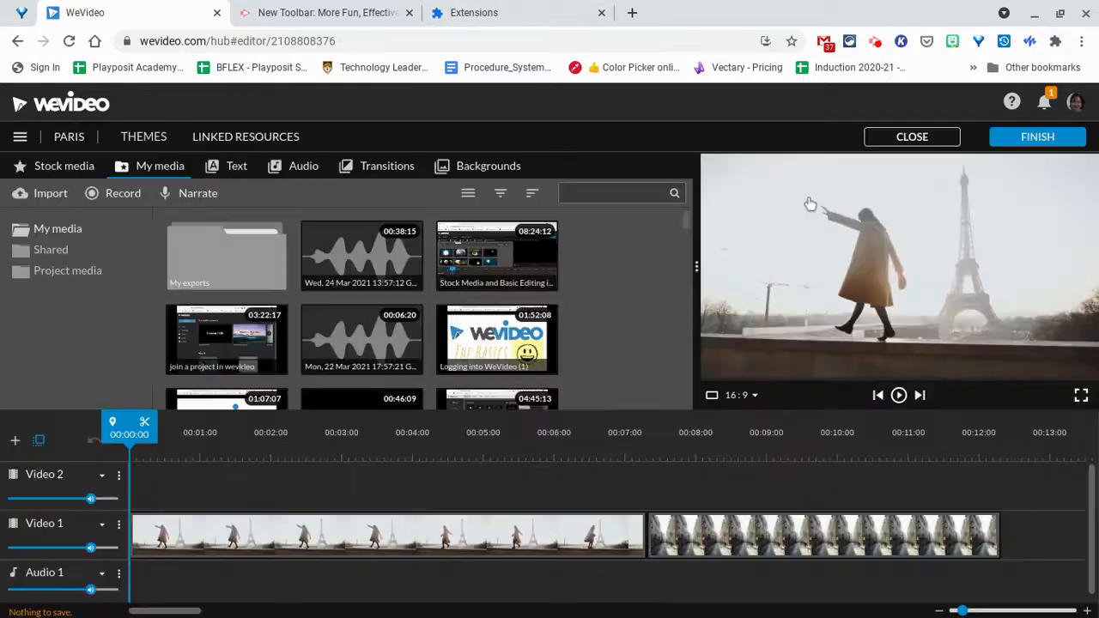
# - Search Google for "paris" in a new browser tab and show the image results
pyautogui.click(636, 12)
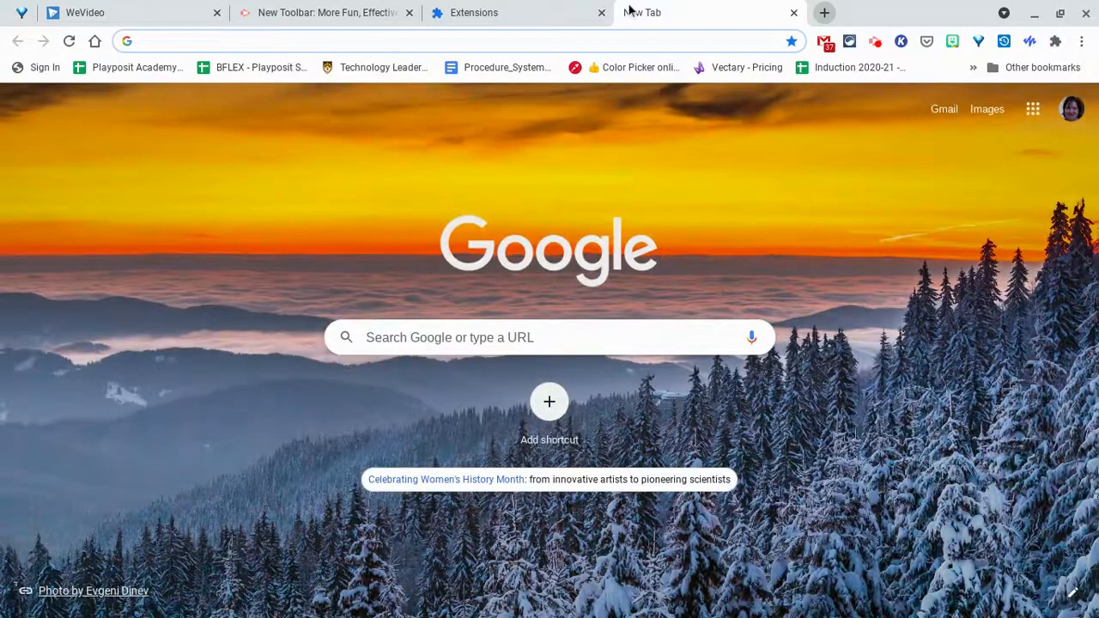
pyautogui.write('paris')
pyautogui.press('Return')
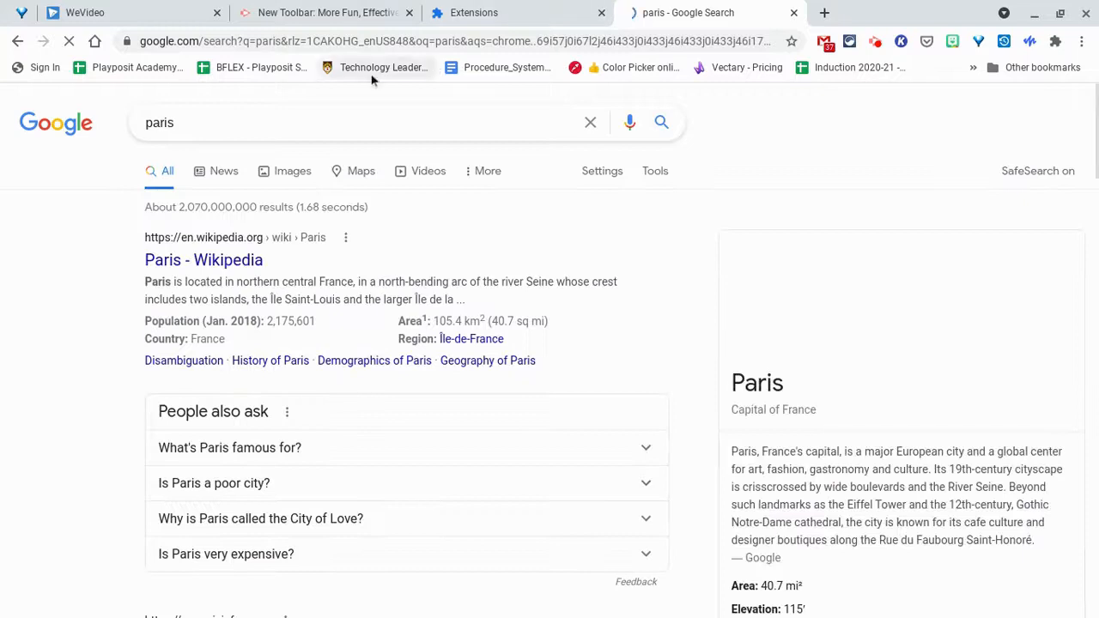
pyautogui.click(292, 176)
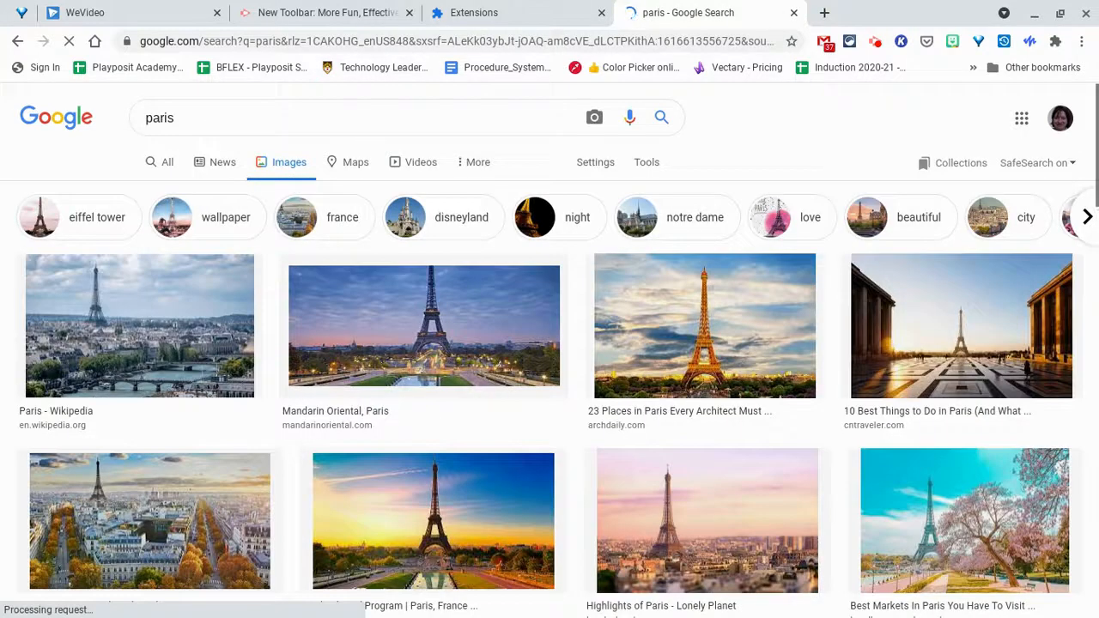
# - Find the Bloomberg photo of a cobbled street with a pink house among the image results and open its preview
pyautogui.scroll(-10, 567, 363)
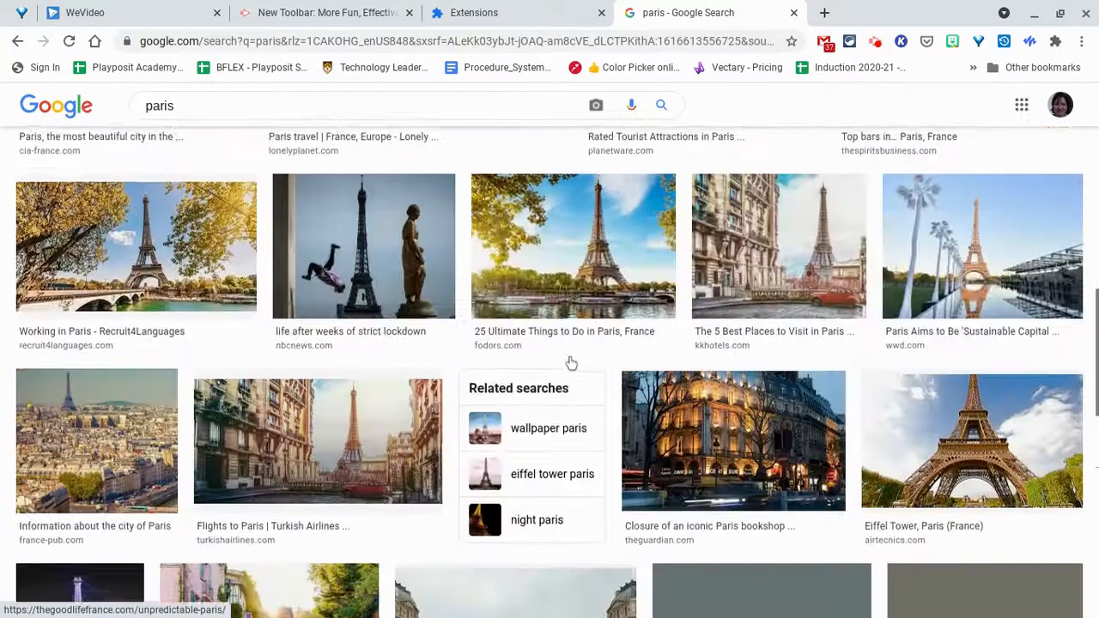
pyautogui.scroll(-2, 571, 363)
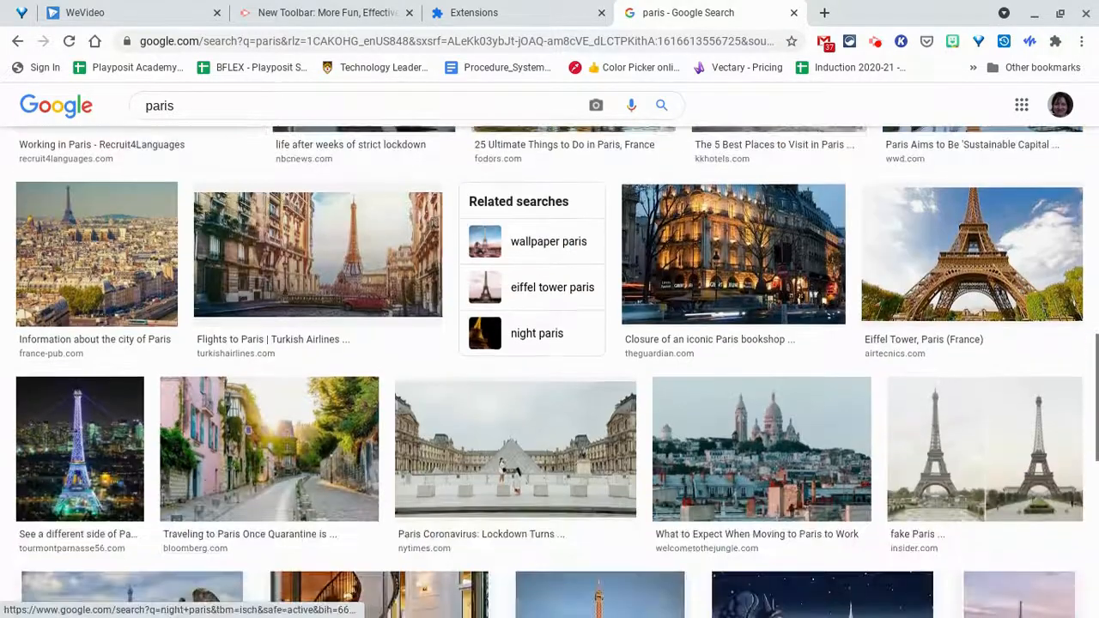
pyautogui.scroll(-1, 537, 336)
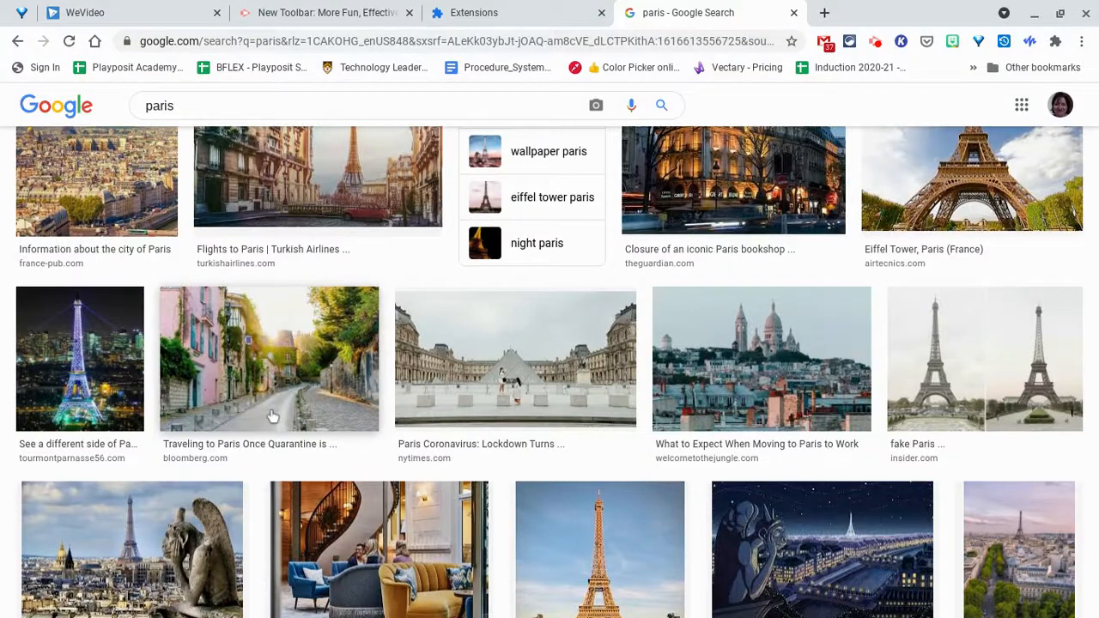
pyautogui.click(271, 417)
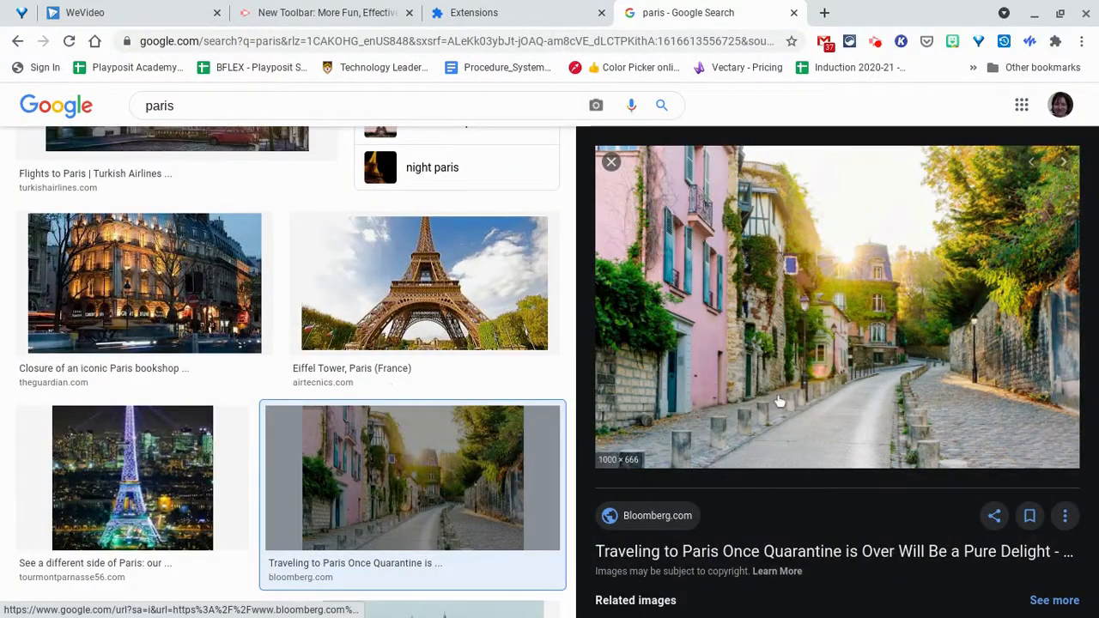
# - Save the previewed street photo to the Downloads folder as street.jpg
pyautogui.rightClick(729, 360)
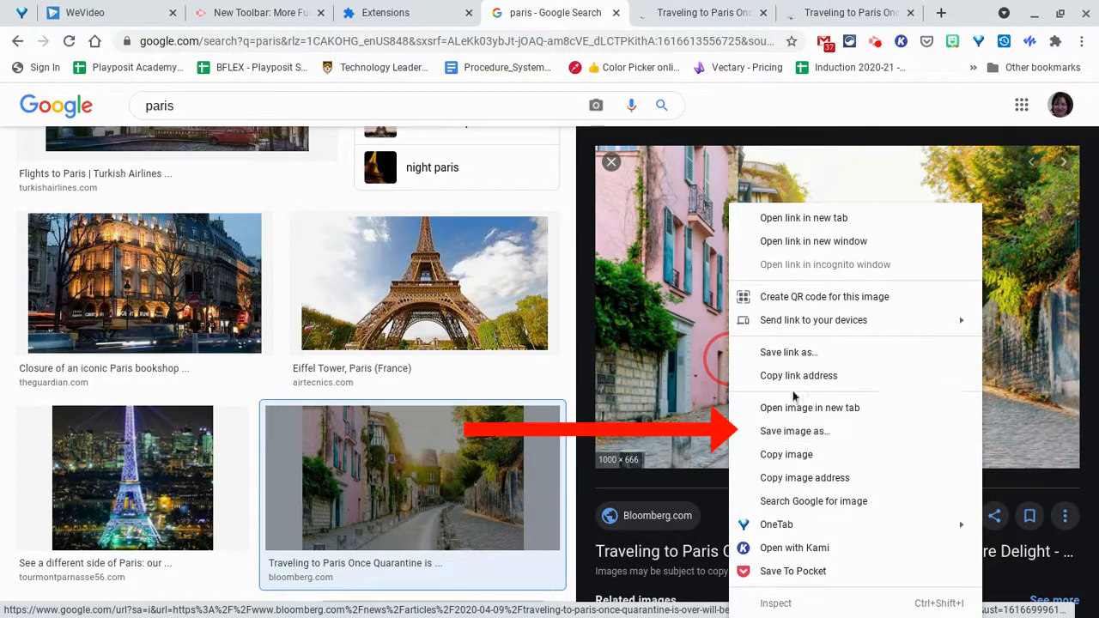
pyautogui.click(795, 433)
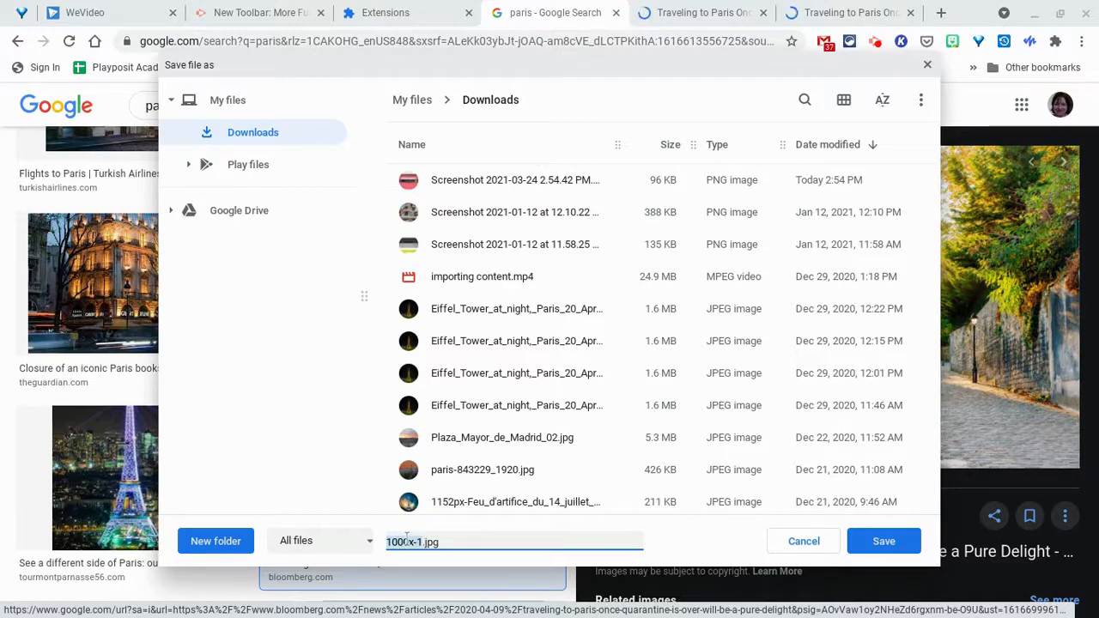
pyautogui.press('BackSpace')
pyautogui.write('street')
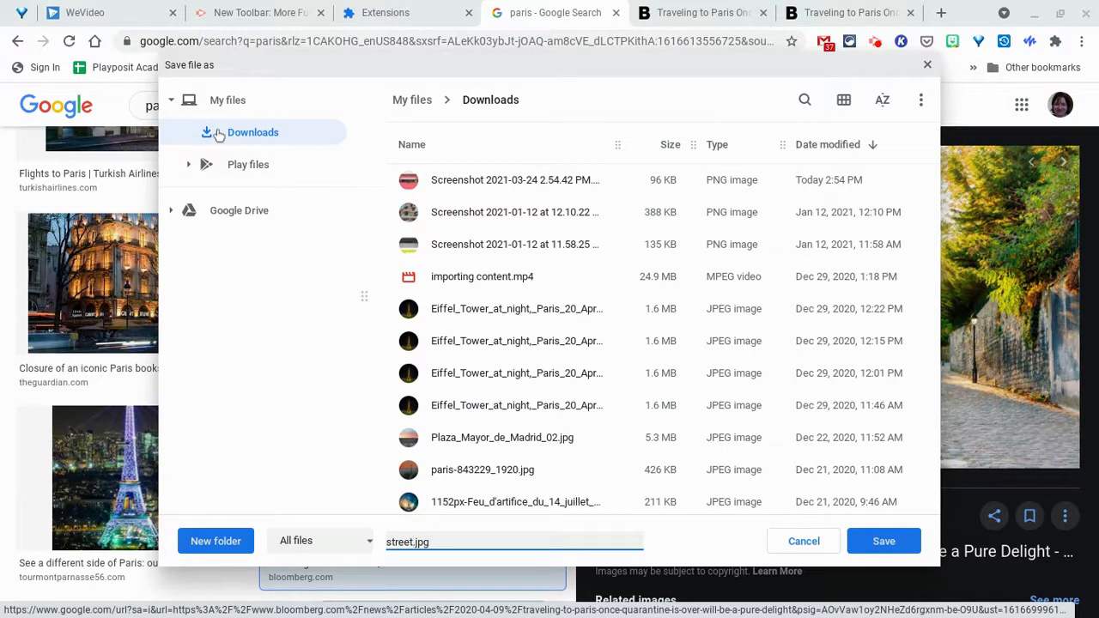
pyautogui.click(170, 213)
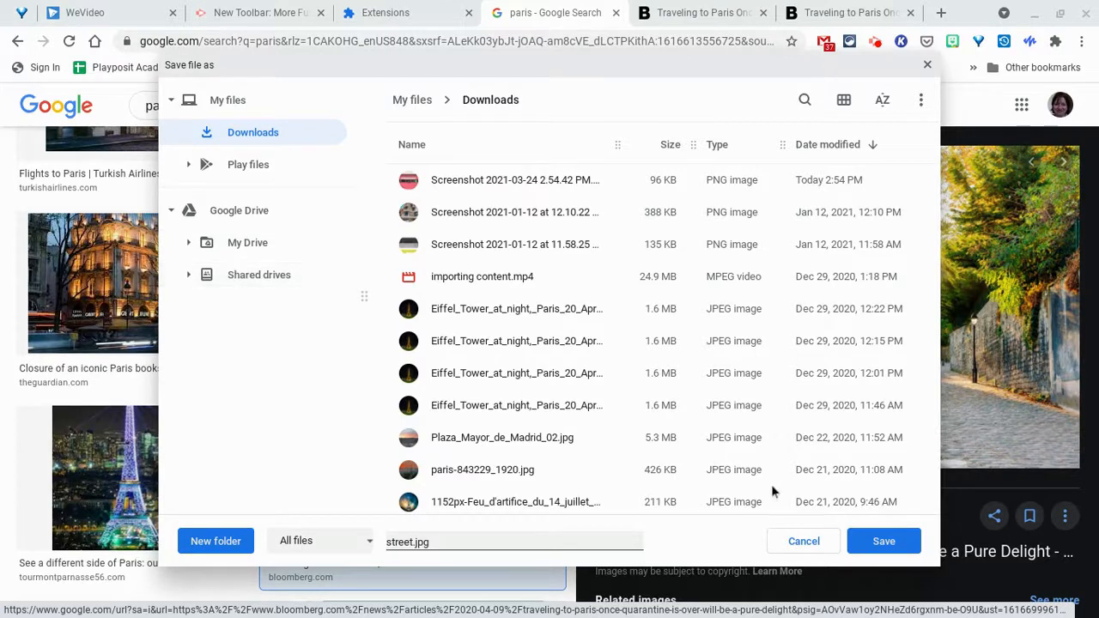
pyautogui.click(885, 542)
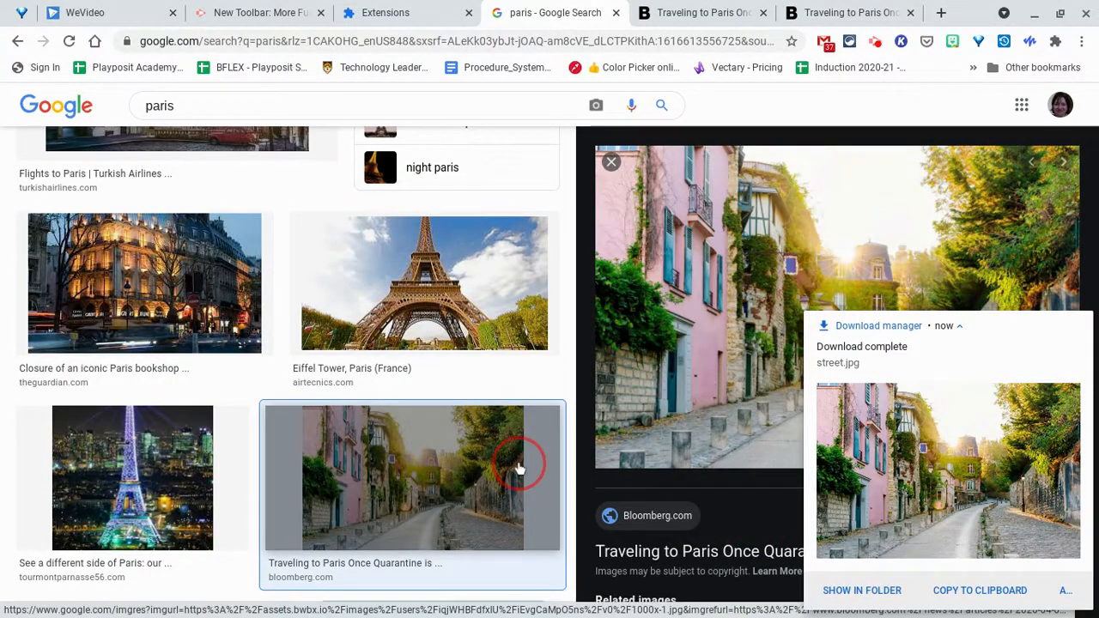
pyautogui.scroll(-7, 520, 468)
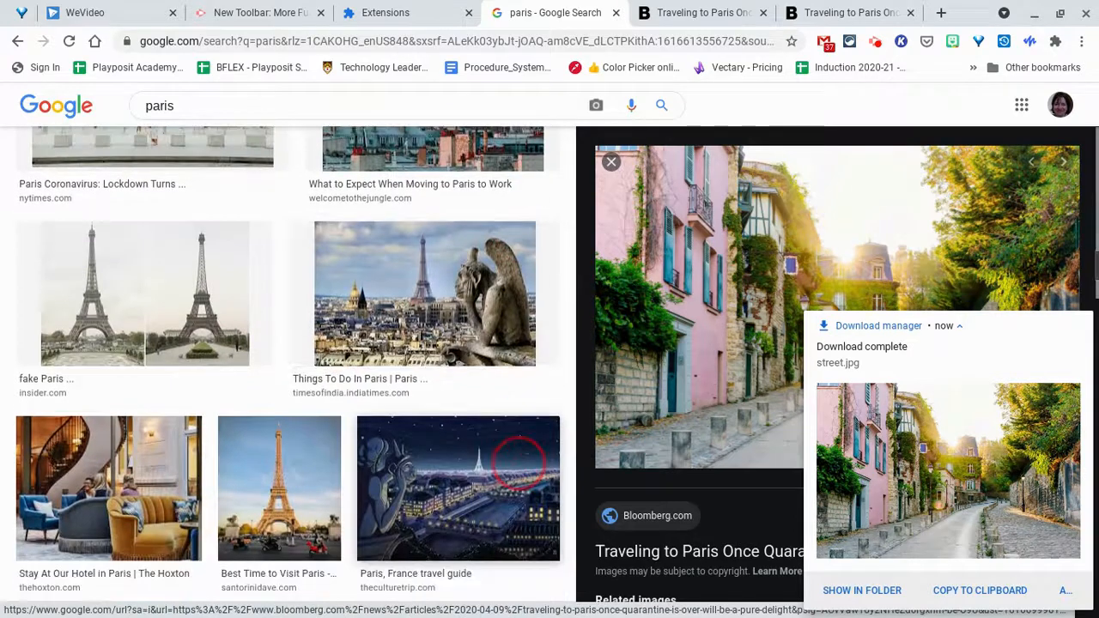
pyautogui.click(421, 322)
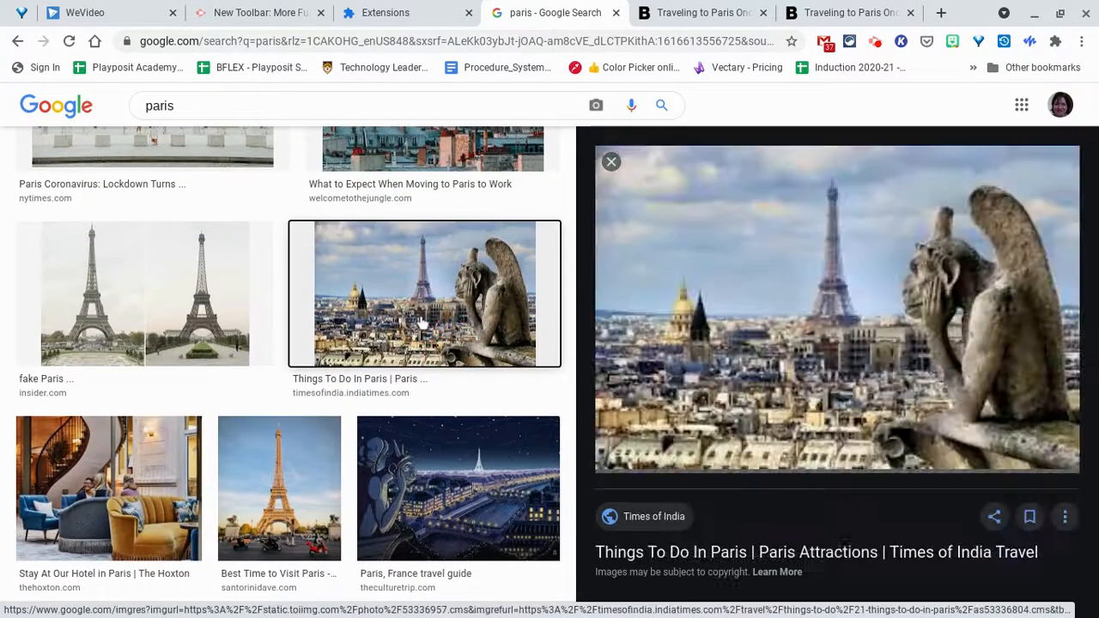
pyautogui.rightClick(742, 387)
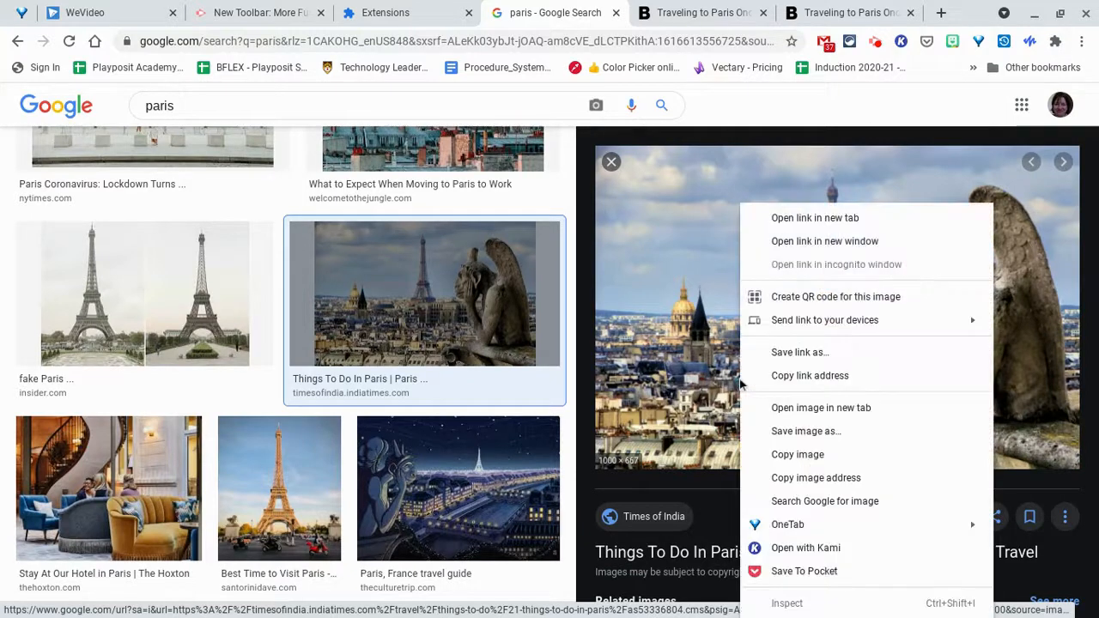
pyautogui.click(784, 431)
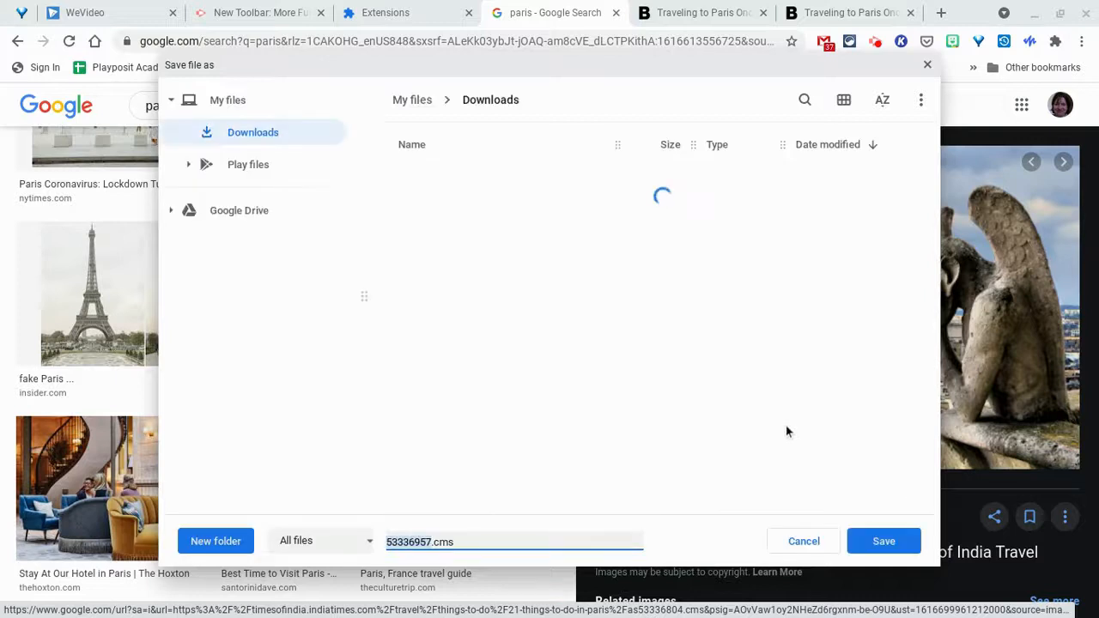
pyautogui.click(172, 212)
pyautogui.click(188, 243)
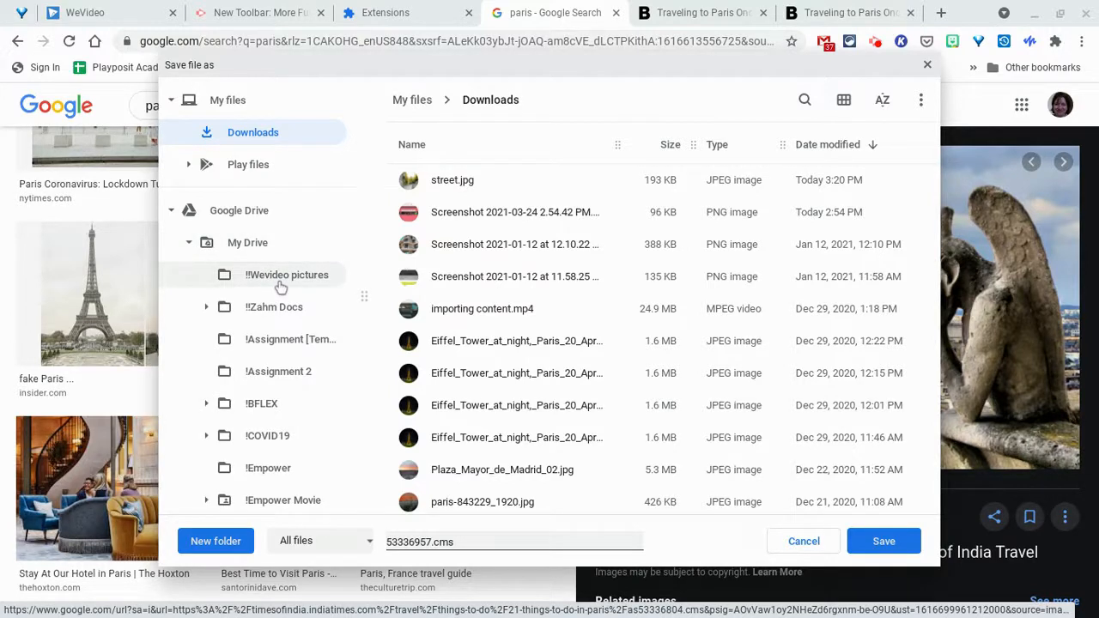
pyautogui.click(277, 289)
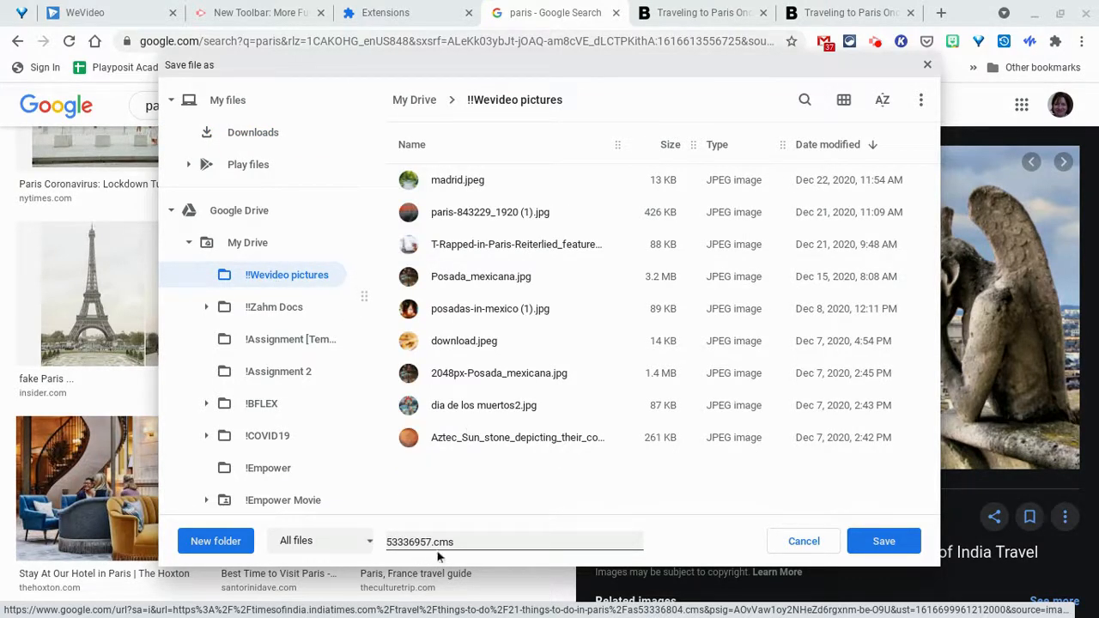
pyautogui.click(794, 550)
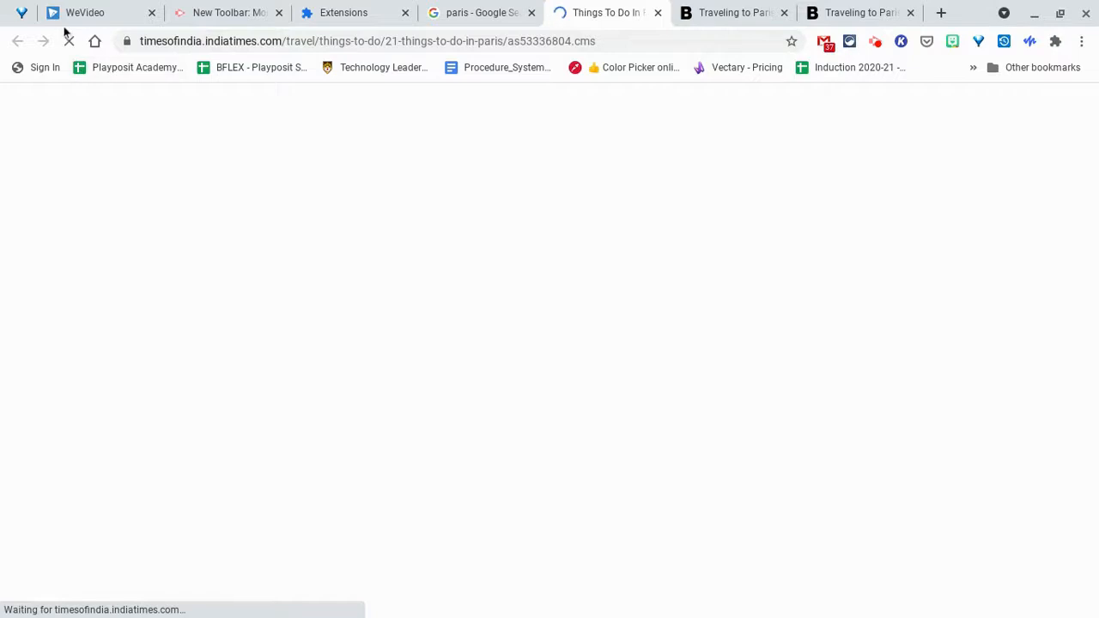
pyautogui.click(479, 12)
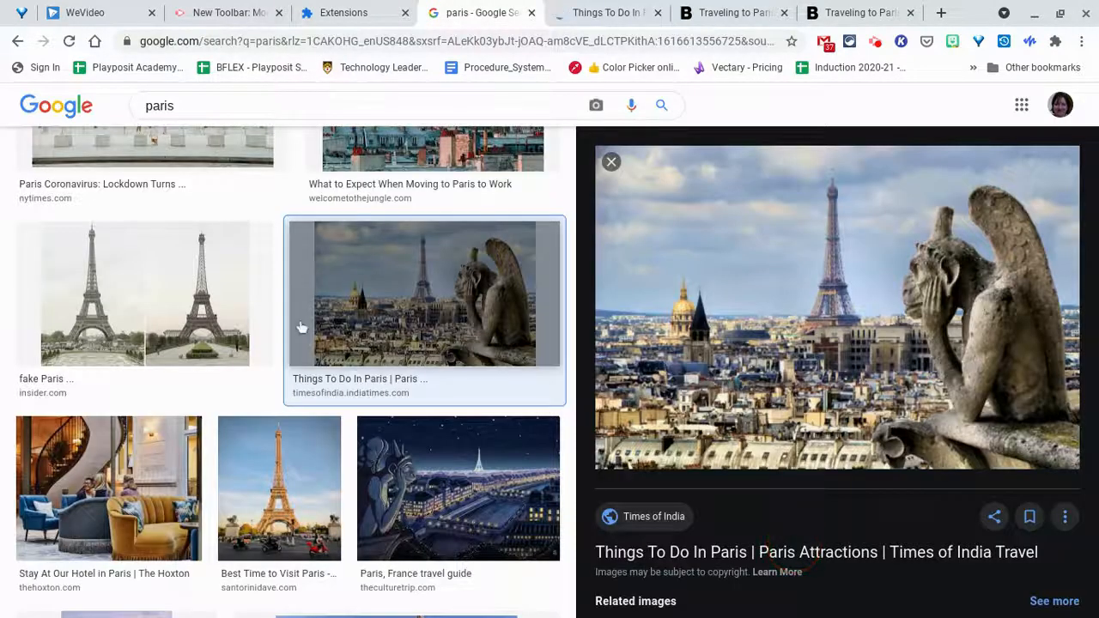
# - Save the Culture Trip night illustration of Paris to the "!!Wevideo pictures" folder in Google Drive, keeping the suggested file name
pyautogui.click(429, 463)
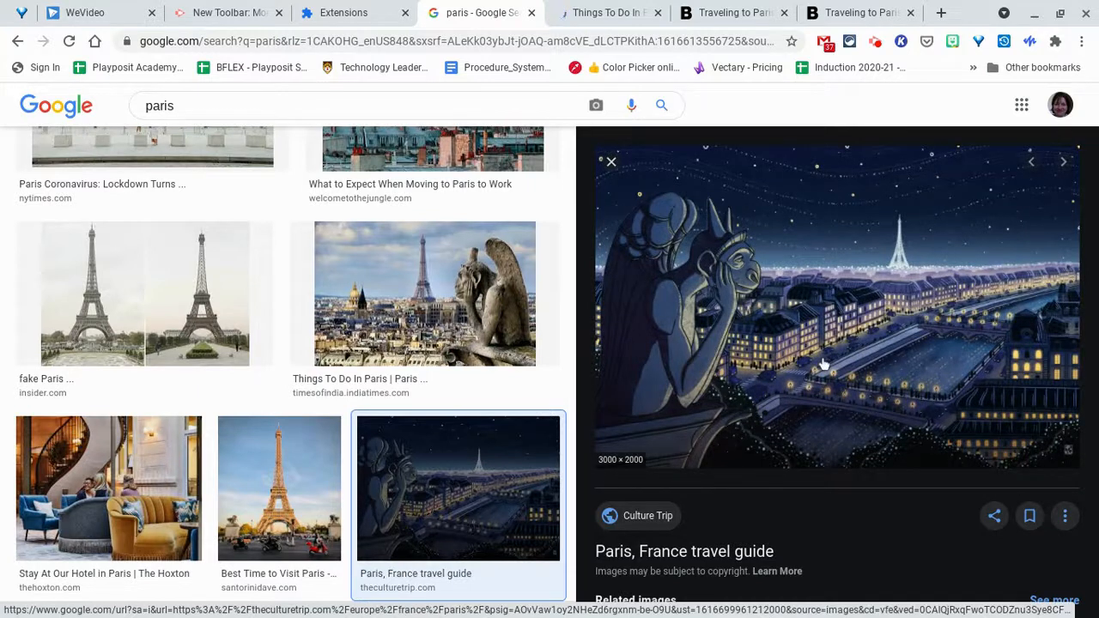
pyautogui.rightClick(823, 364)
pyautogui.click(850, 429)
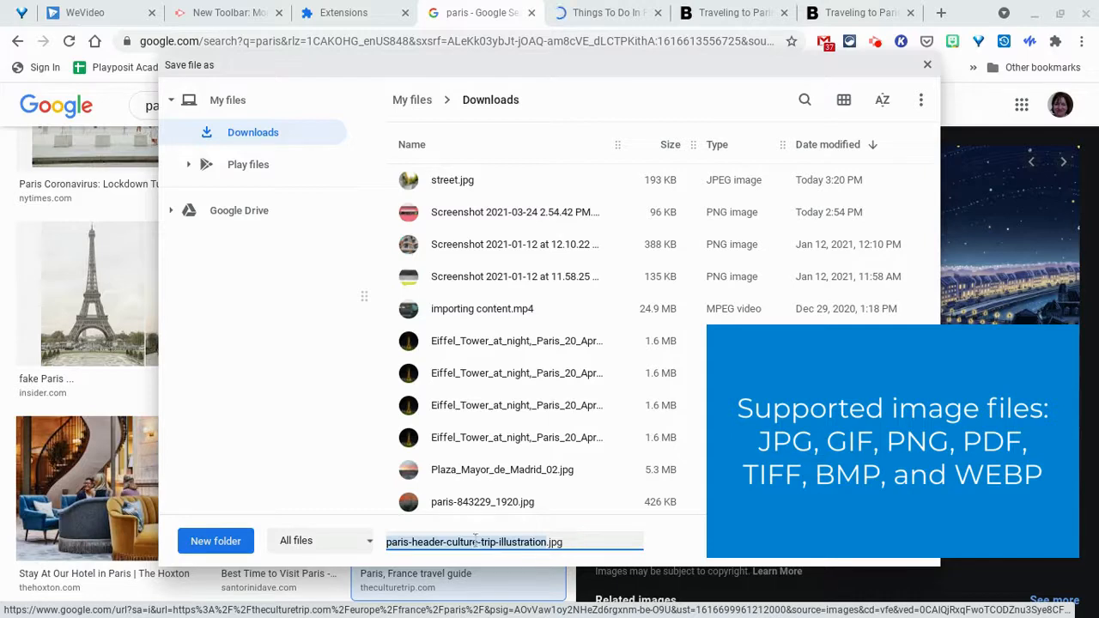
pyautogui.click(171, 214)
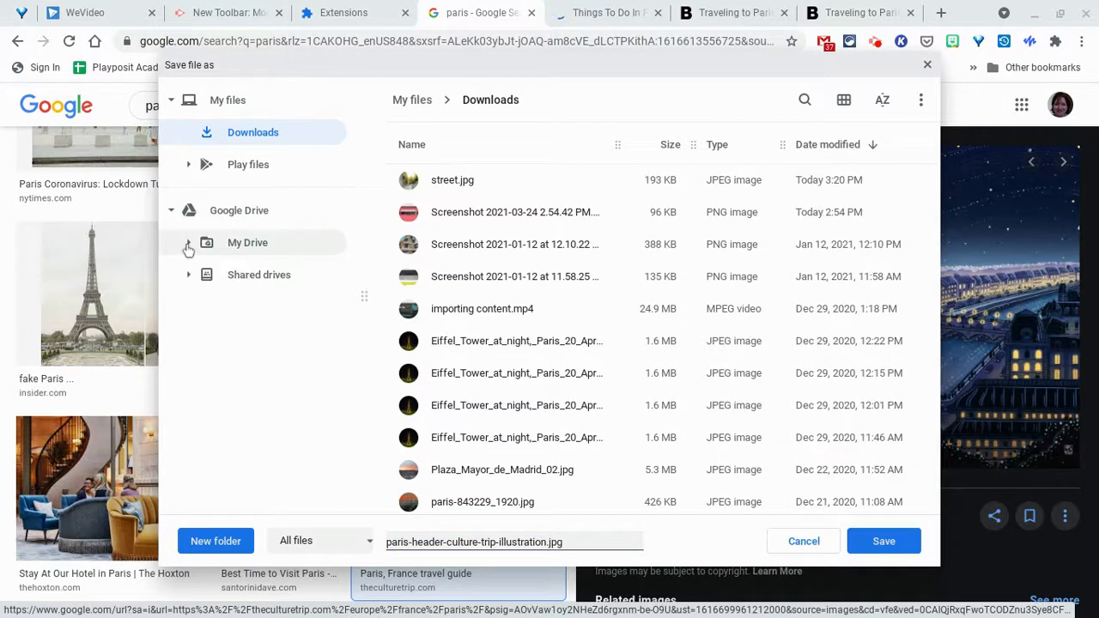
pyautogui.click(188, 245)
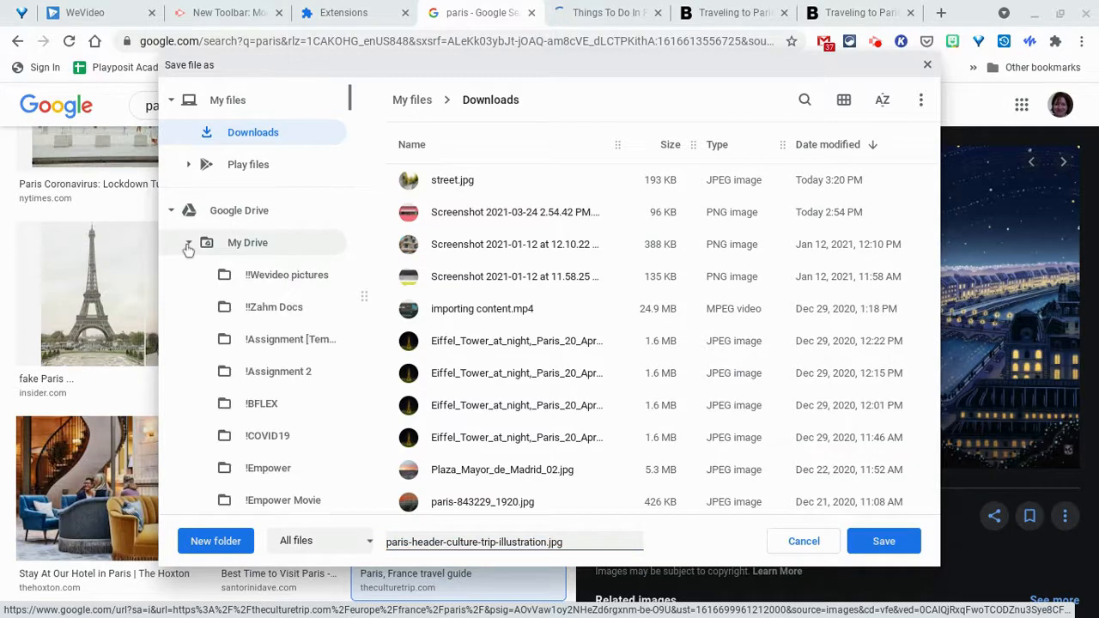
pyautogui.click(262, 279)
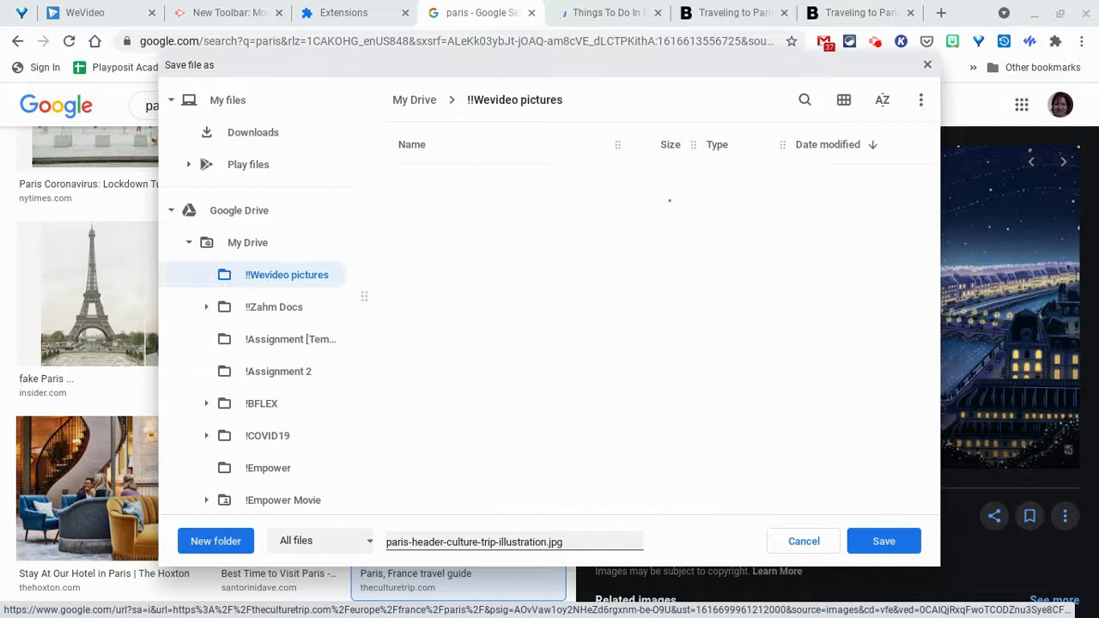
pyautogui.click(863, 547)
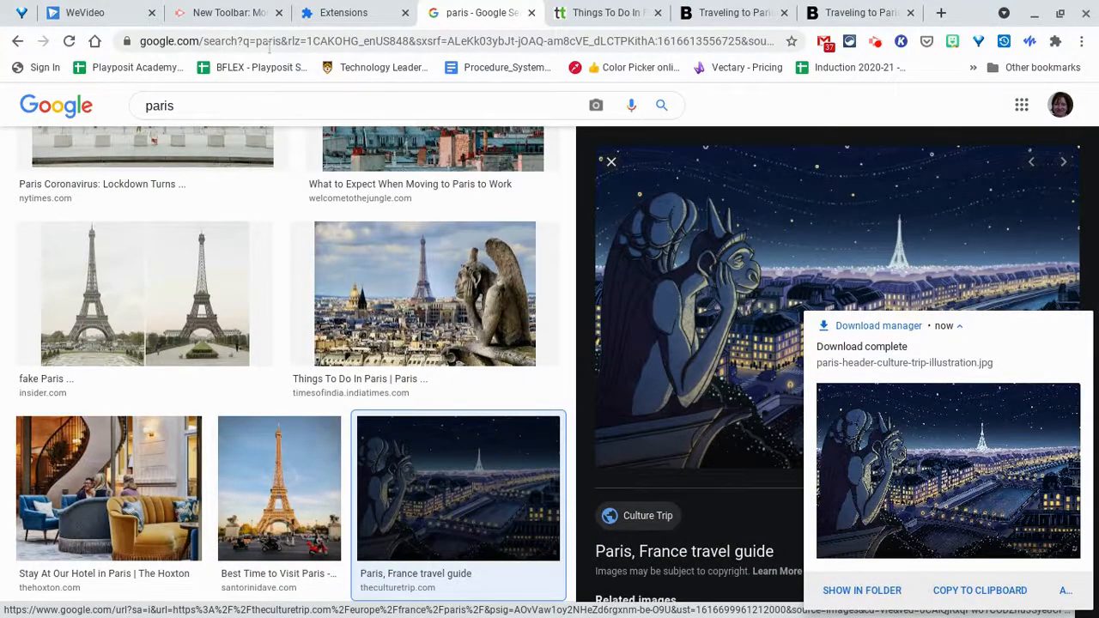
# - Return to the WeVideo project and dismiss the download and system notifications
pyautogui.click(96, 14)
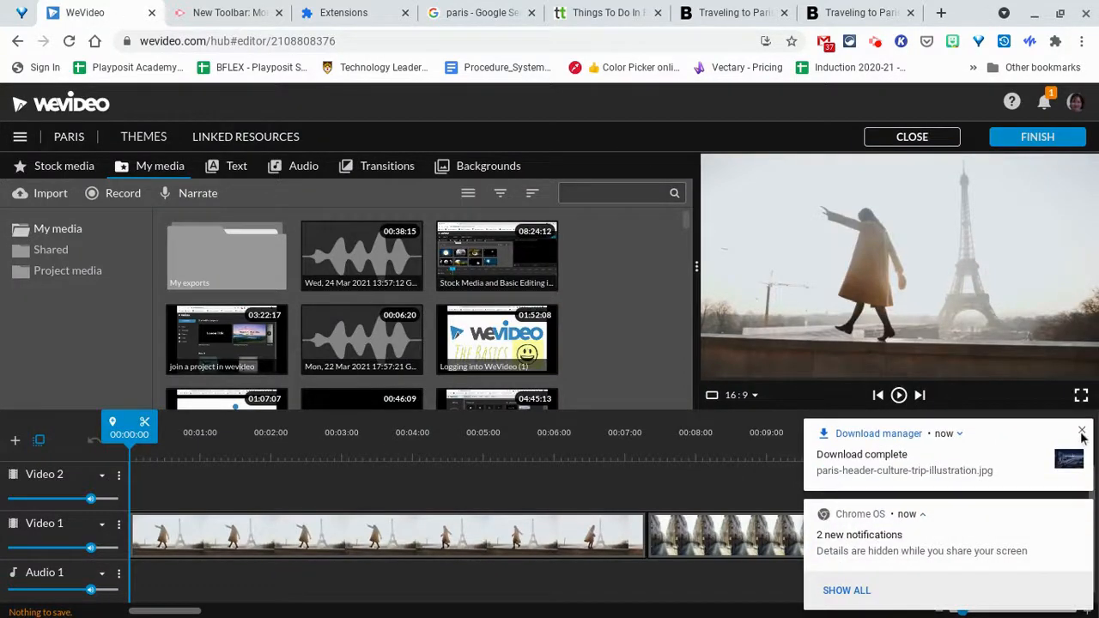
pyautogui.click(1081, 431)
pyautogui.click(1083, 511)
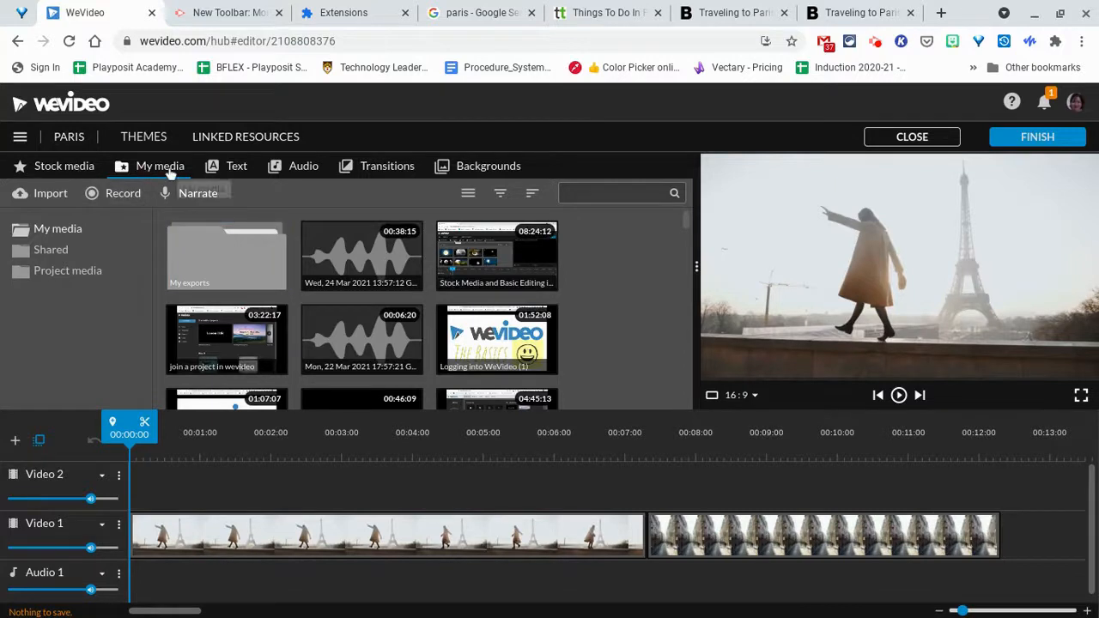
# - Import street.jpg from the Downloads folder into My media
pyautogui.click(52, 196)
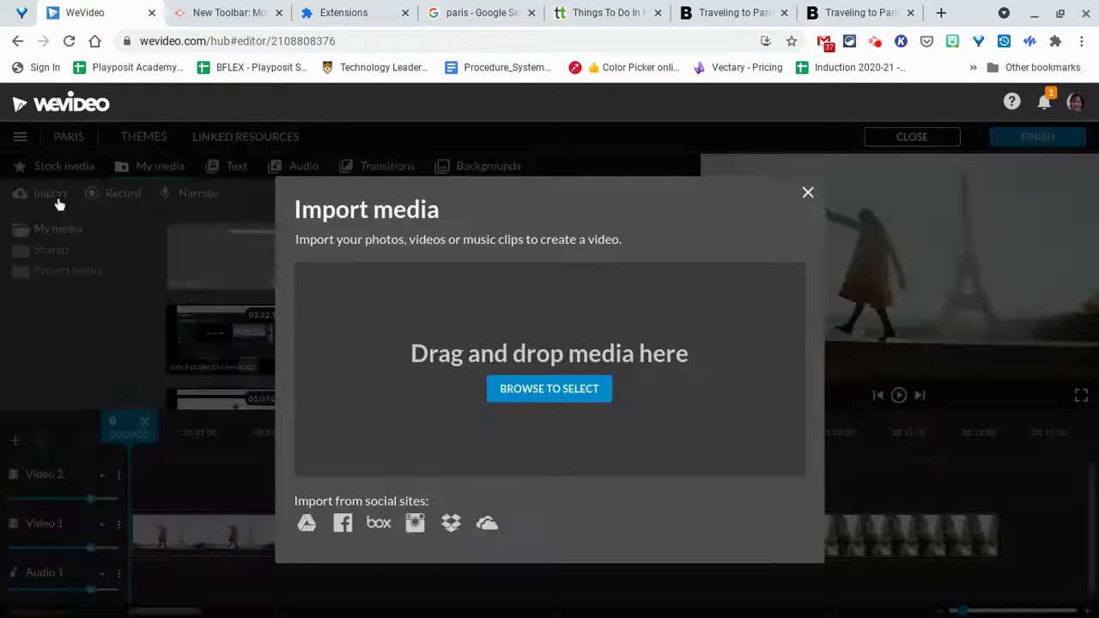
pyautogui.click(592, 391)
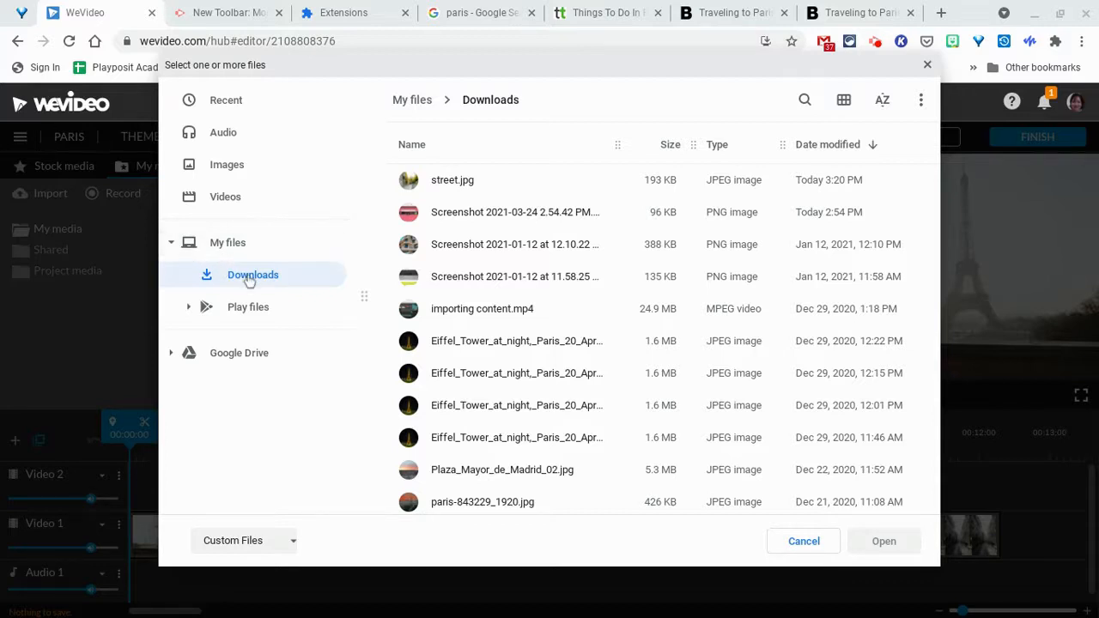
pyautogui.click(445, 182)
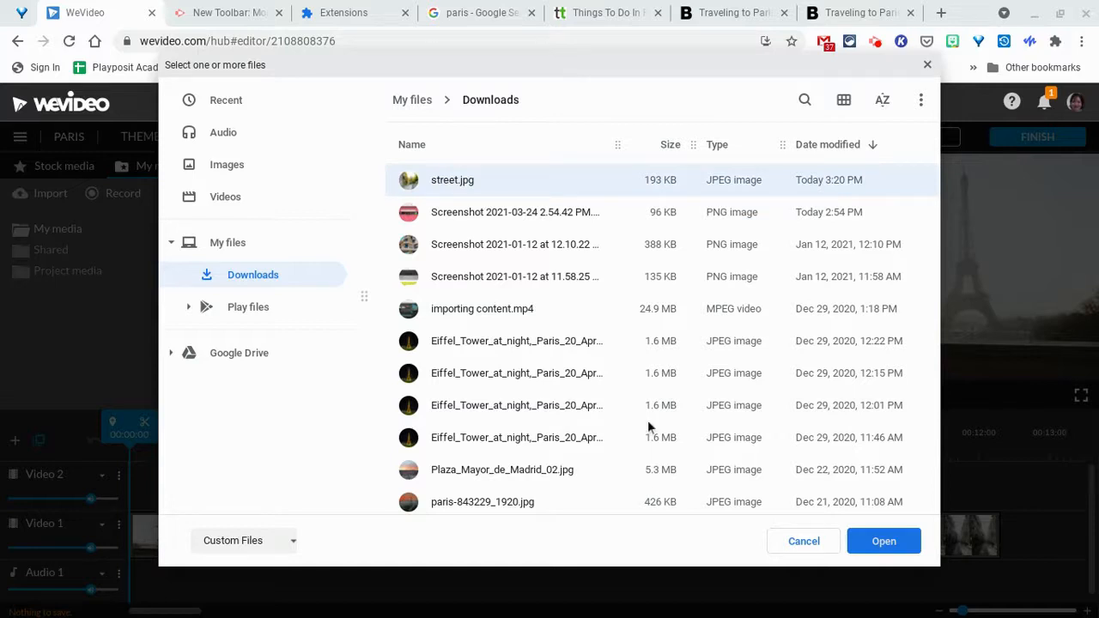
pyautogui.click(884, 541)
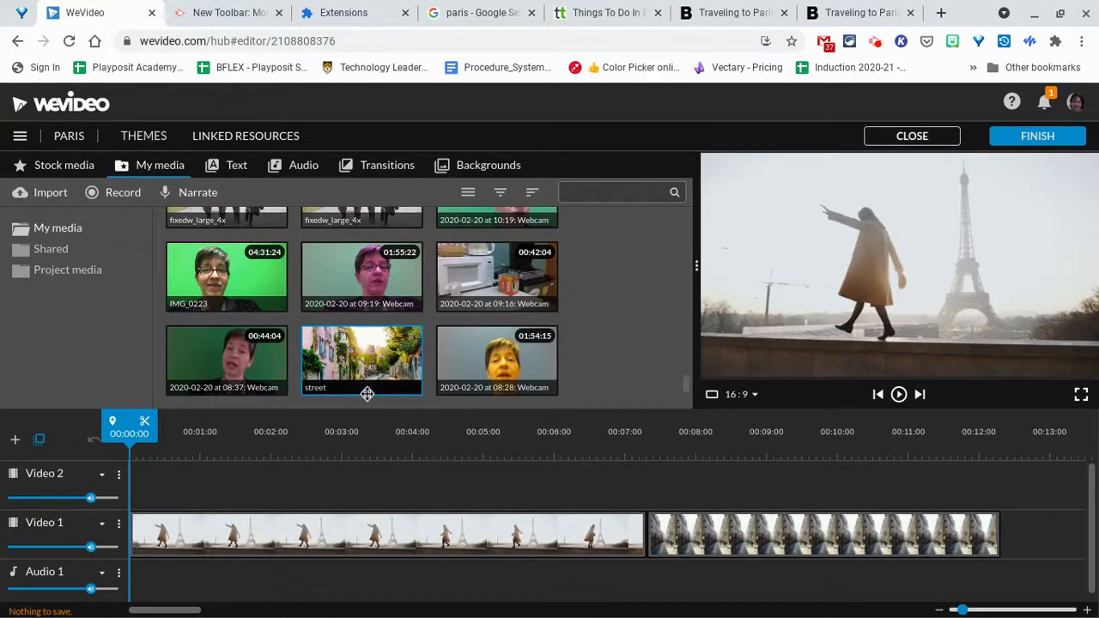
# - Place the street image after the second clip on Video 1 and shorten it to end at about 00:16:02
pyautogui.moveTo(374, 376); pyautogui.dragTo(1023, 529)
pyautogui.moveTo(964, 611)
pyautogui.mouseDown()
pyautogui.moveTo(978, 609)
pyautogui.moveTo(953, 609)
pyautogui.mouseUp()
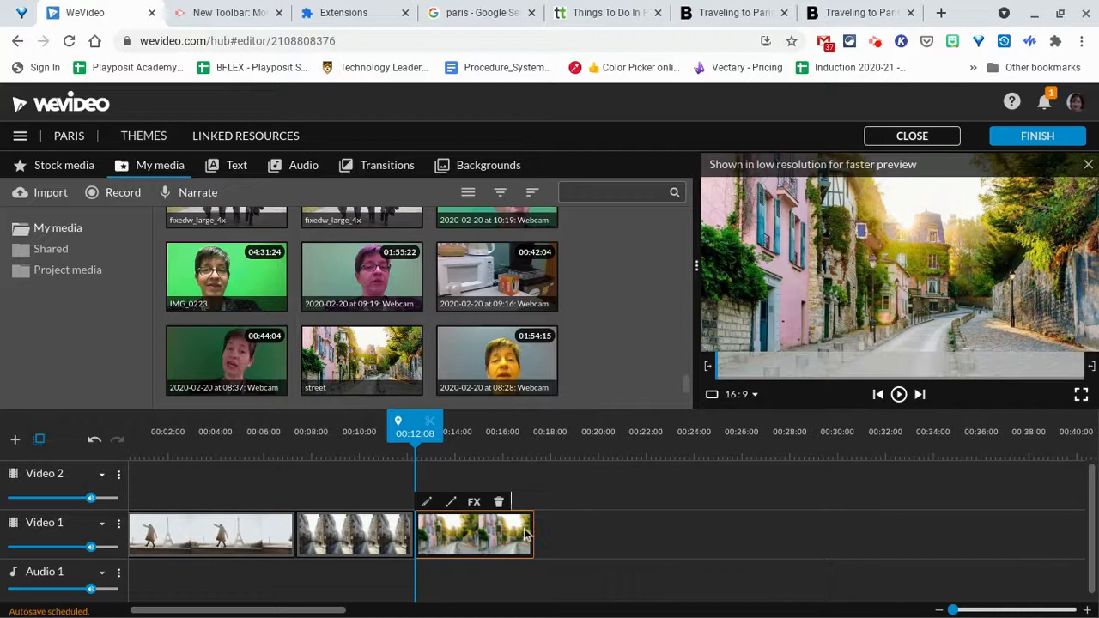
pyautogui.moveTo(527, 536)
pyautogui.mouseDown()
pyautogui.moveTo(486, 536)
pyautogui.moveTo(503, 538)
pyautogui.mouseUp()
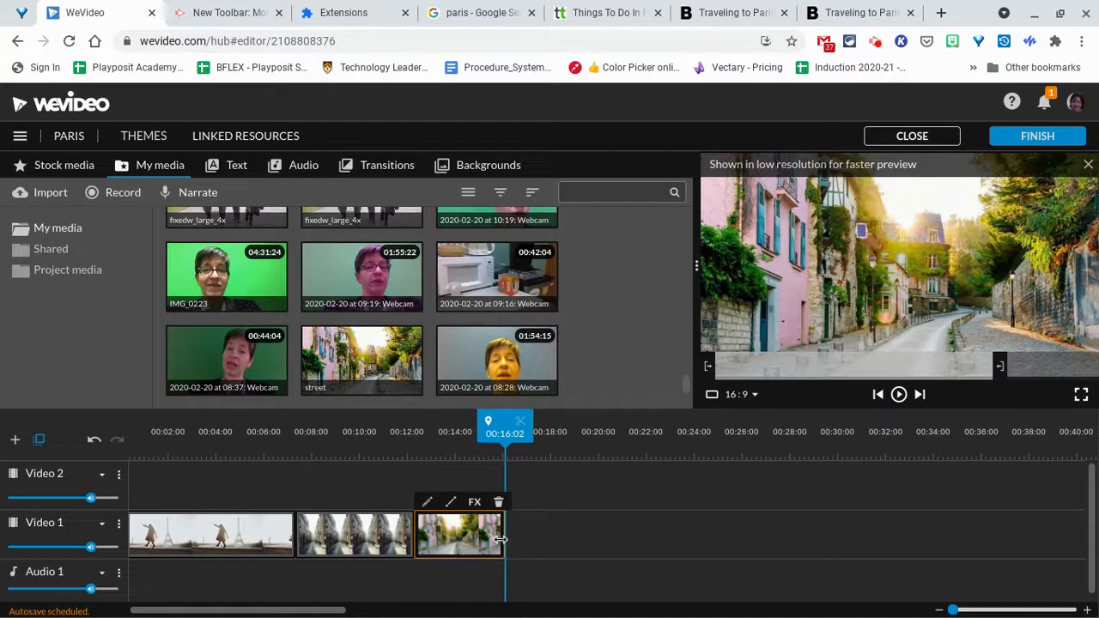
# - Start a media import from Google Drive and open the "!!Wevideo pictures" folder there
pyautogui.click(52, 194)
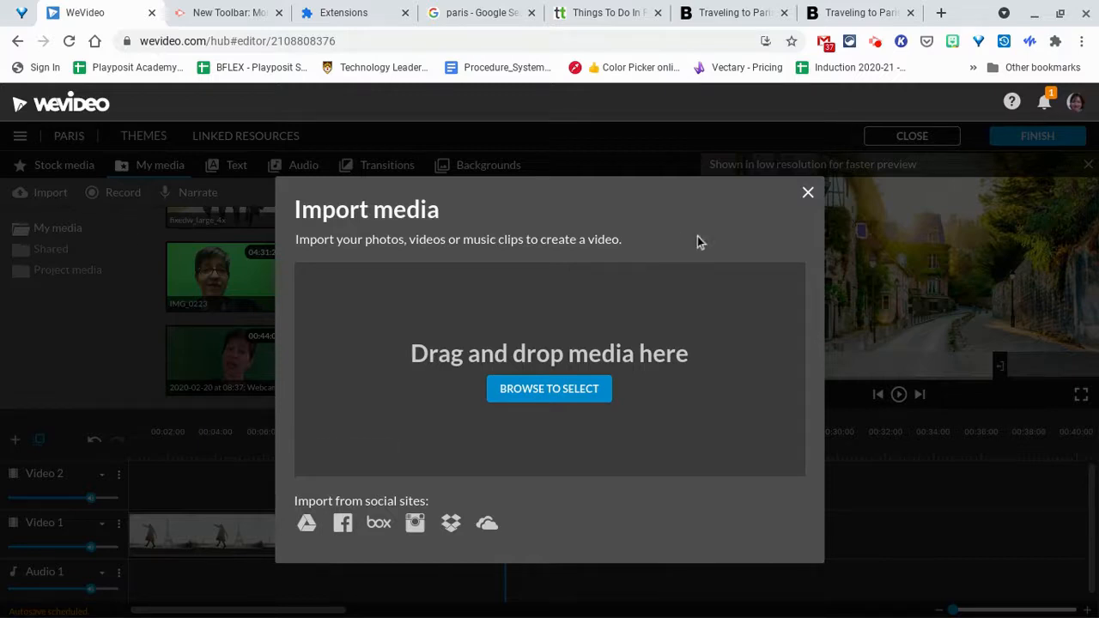
pyautogui.click(809, 193)
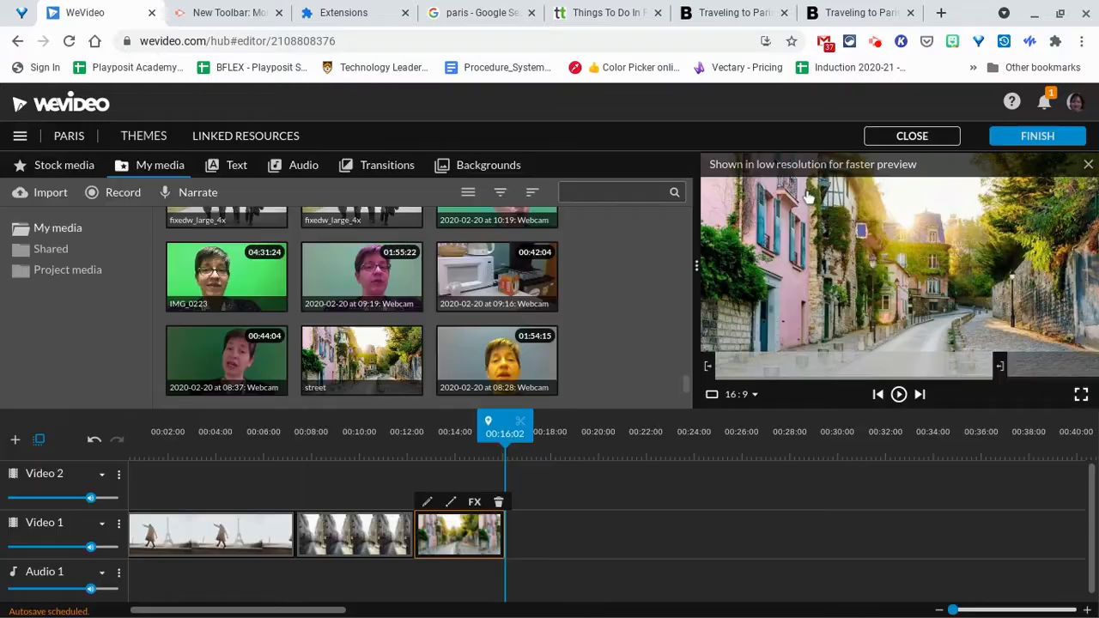
pyautogui.click(43, 192)
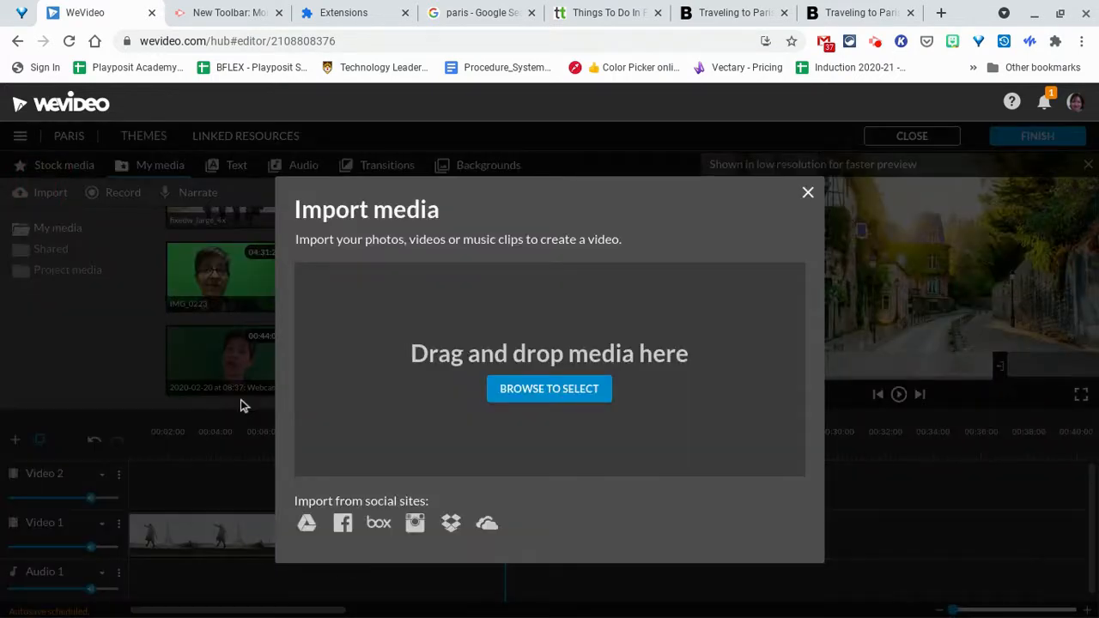
pyautogui.click(306, 523)
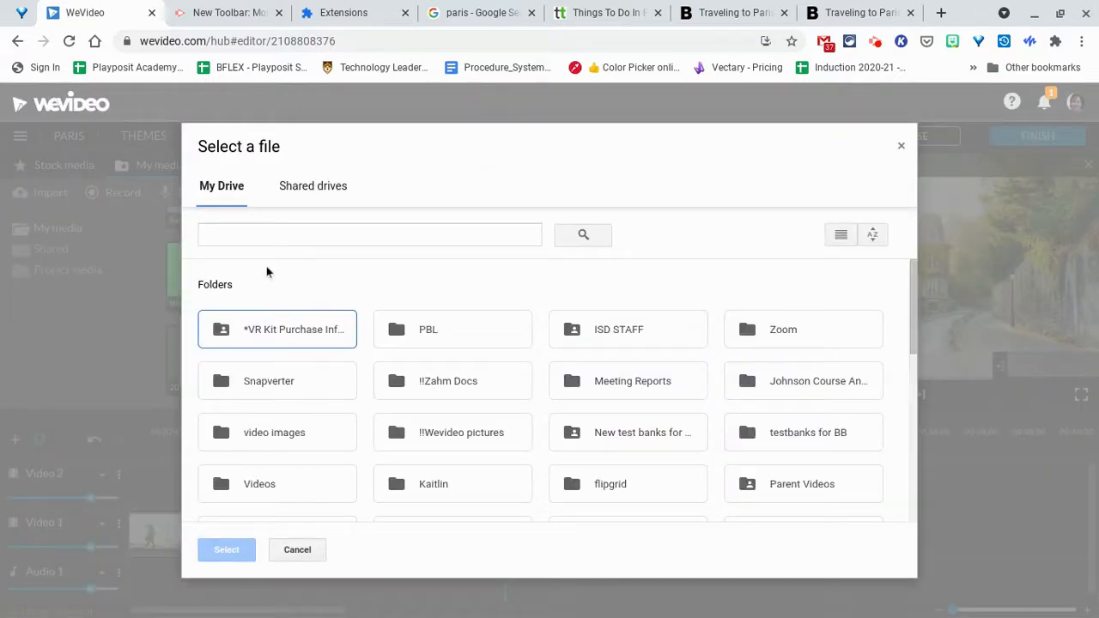
pyautogui.click(256, 237)
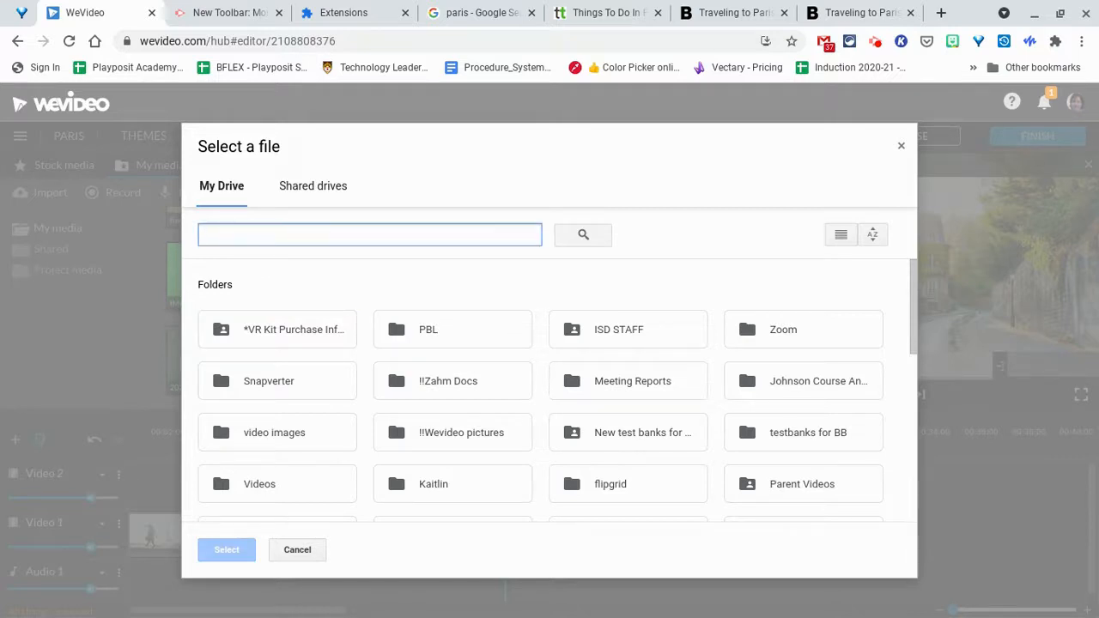
pyautogui.write('!!')
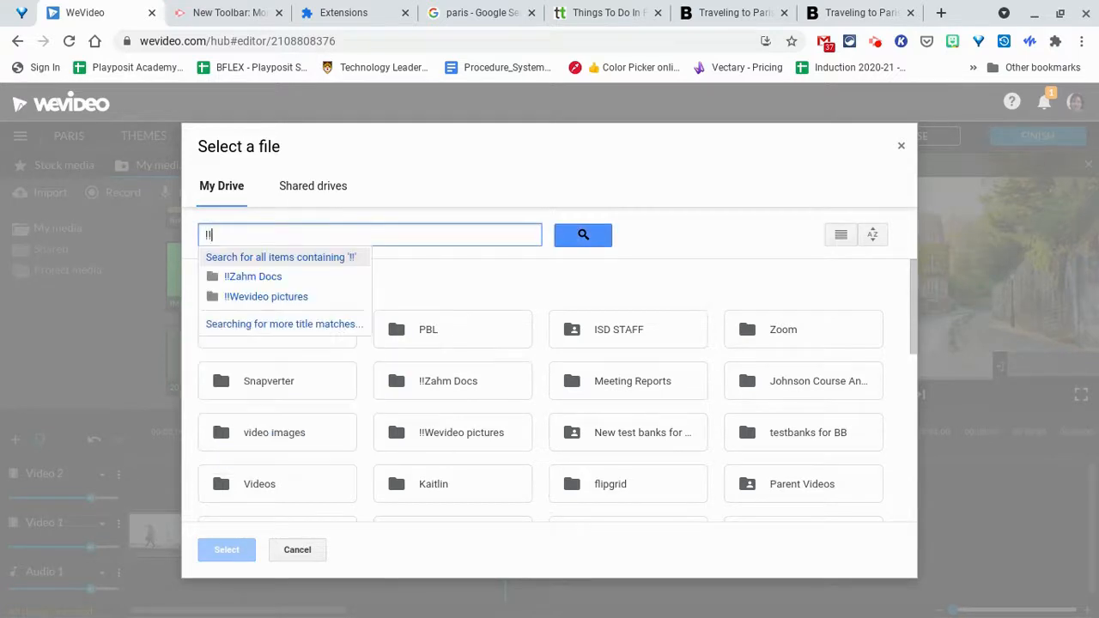
pyautogui.click(242, 301)
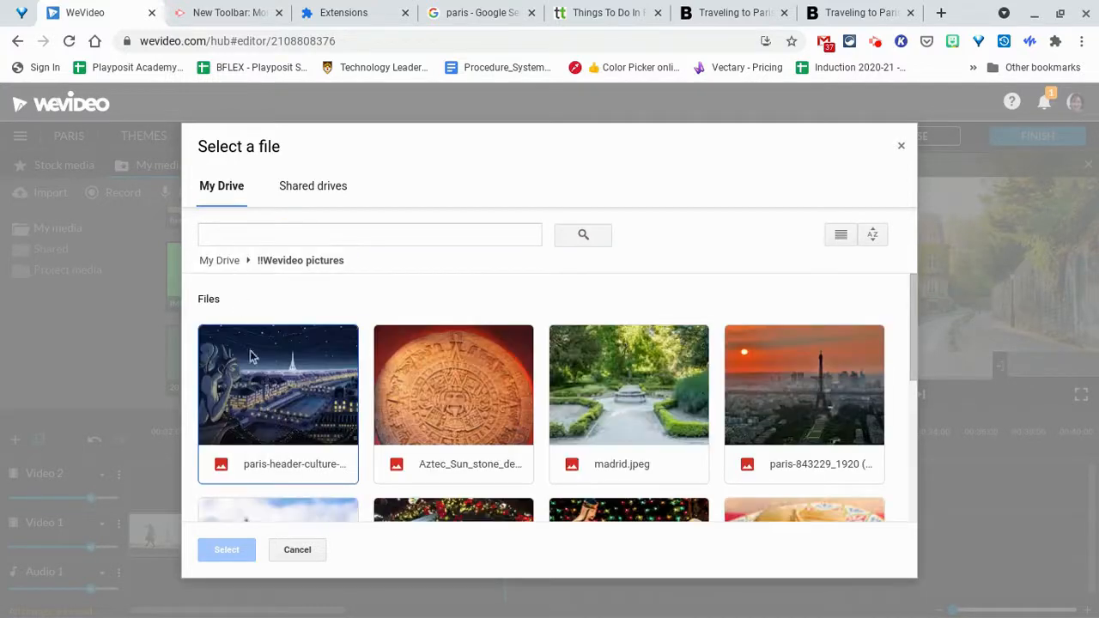
# - Import the paris-header-culture-trip night illustration and place it directly after the street image on Video 1
pyautogui.click(296, 412)
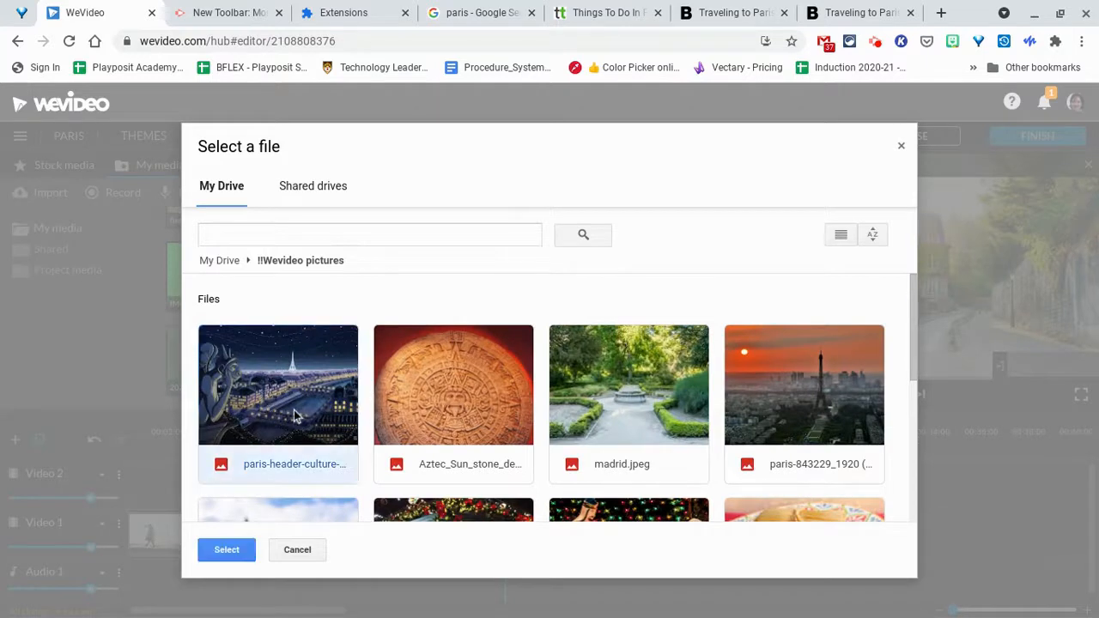
pyautogui.click(241, 550)
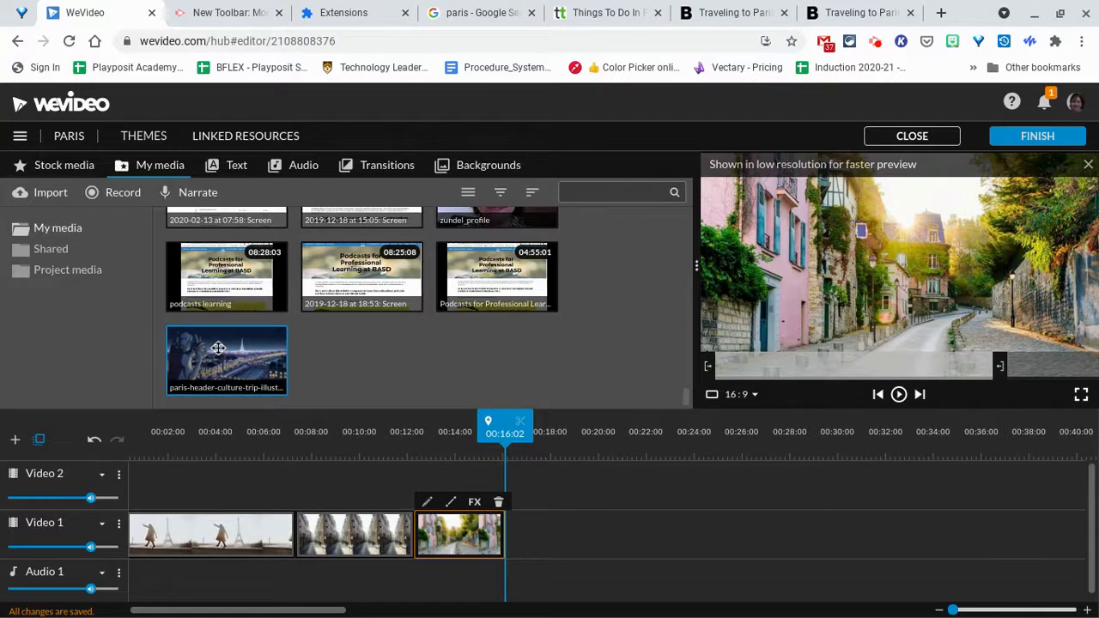
pyautogui.moveTo(219, 347); pyautogui.dragTo(533, 526)
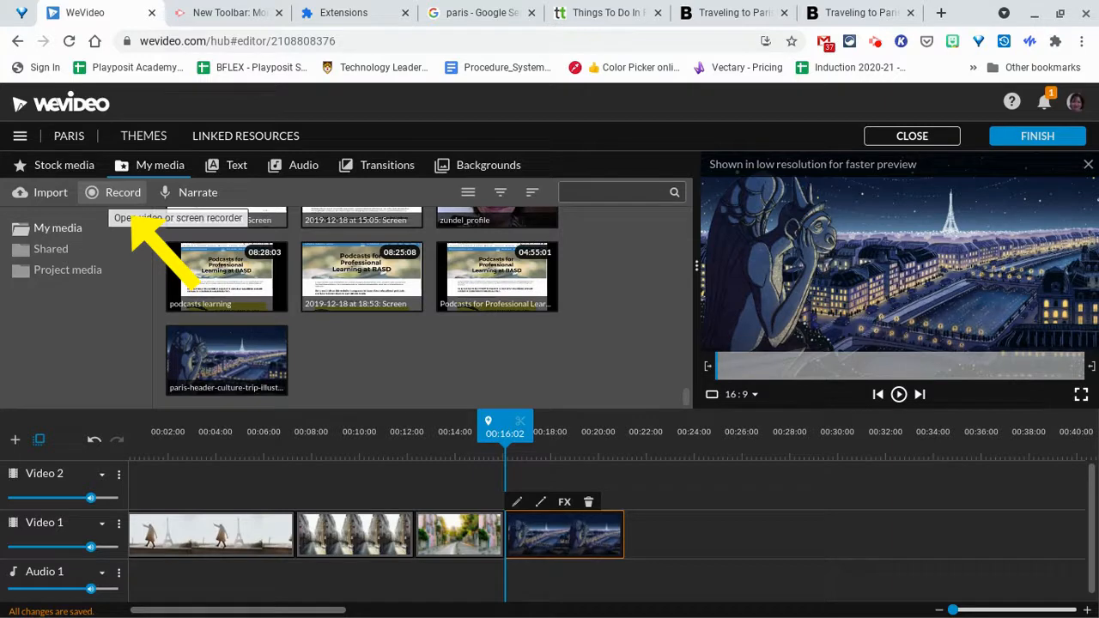
pyautogui.click(103, 199)
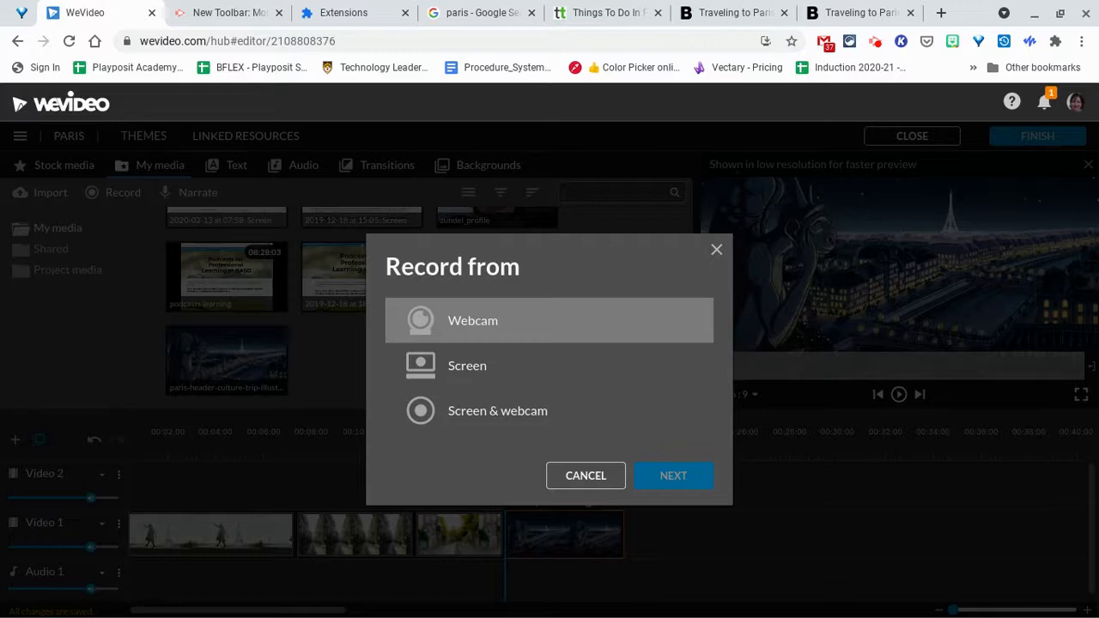
pyautogui.click(470, 367)
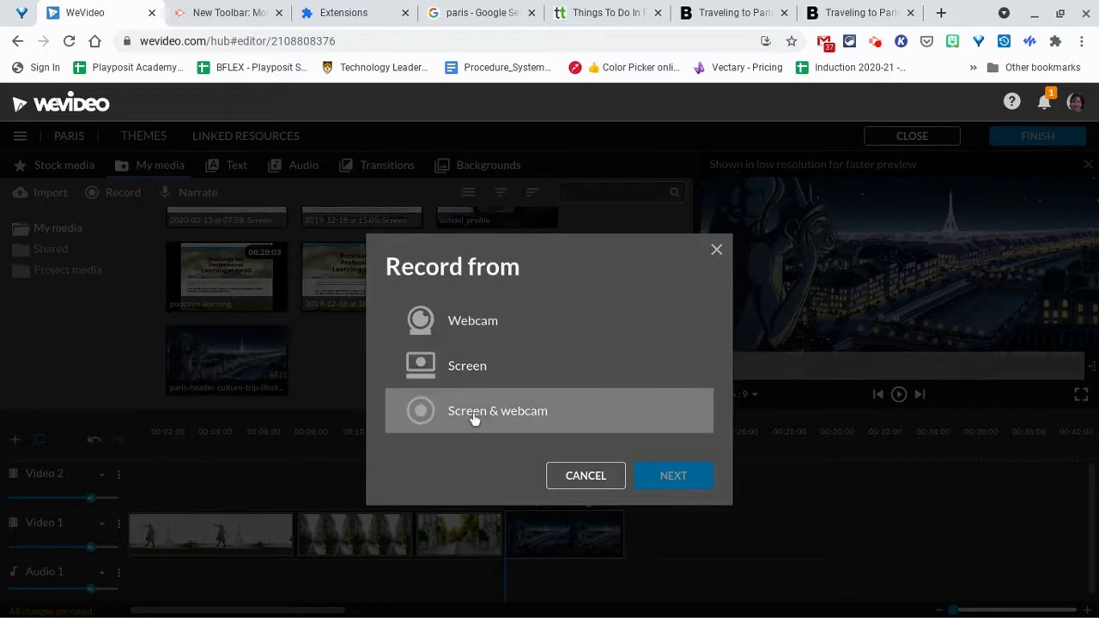
pyautogui.click(605, 479)
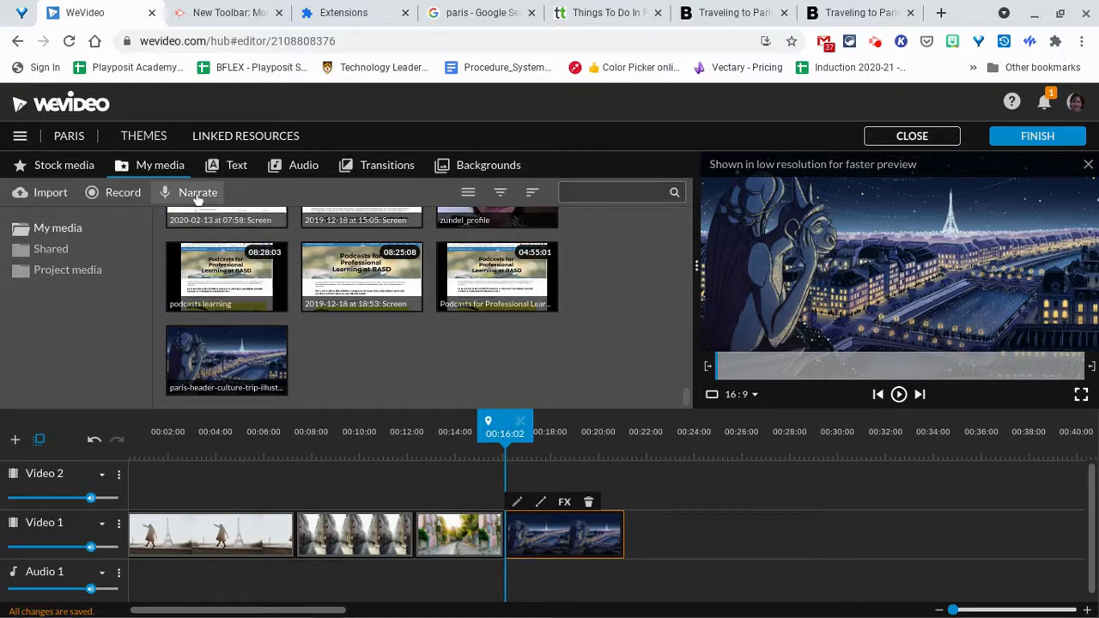
# - Record a voiceover narration of about 12 seconds, beginning at the start of the timeline
pyautogui.moveTo(502, 421); pyautogui.dragTo(129, 432)
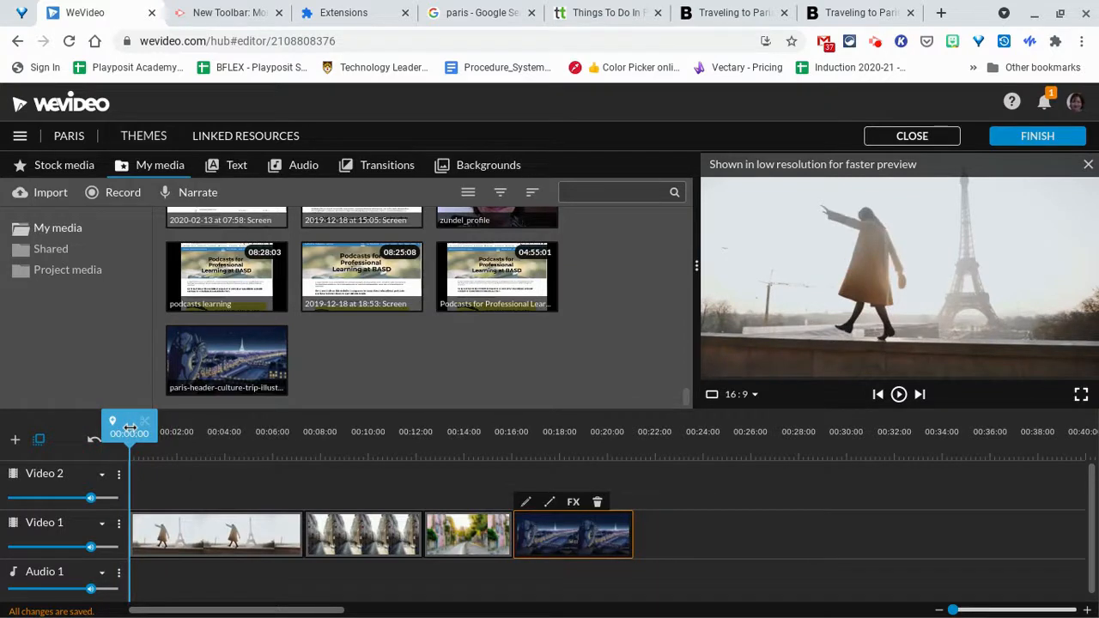
pyautogui.click(188, 196)
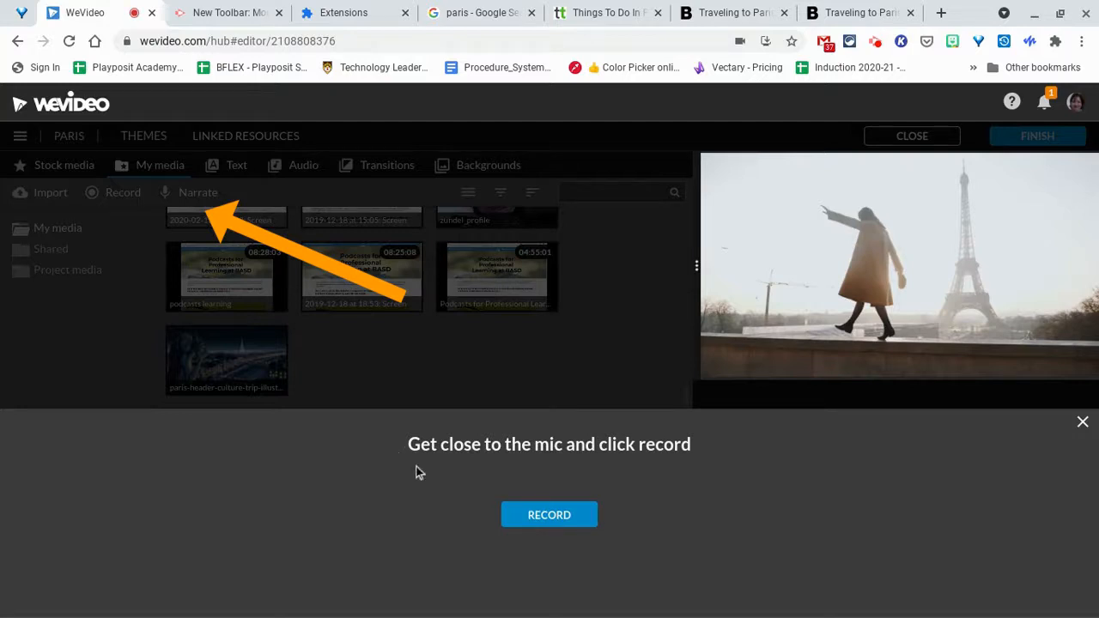
pyautogui.click(566, 532)
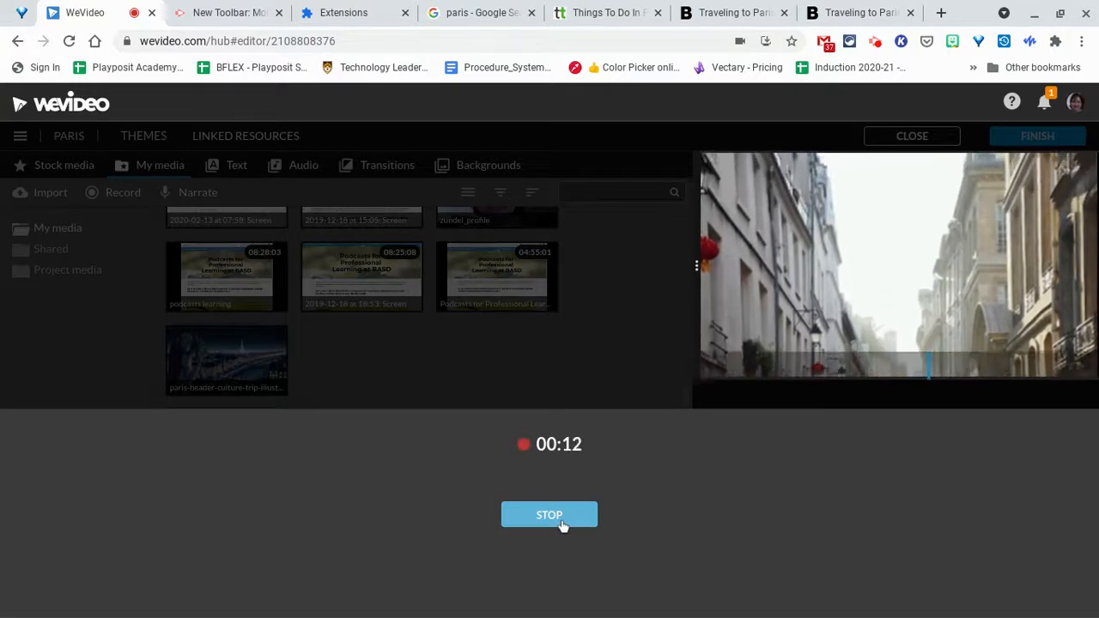
pyautogui.click(563, 524)
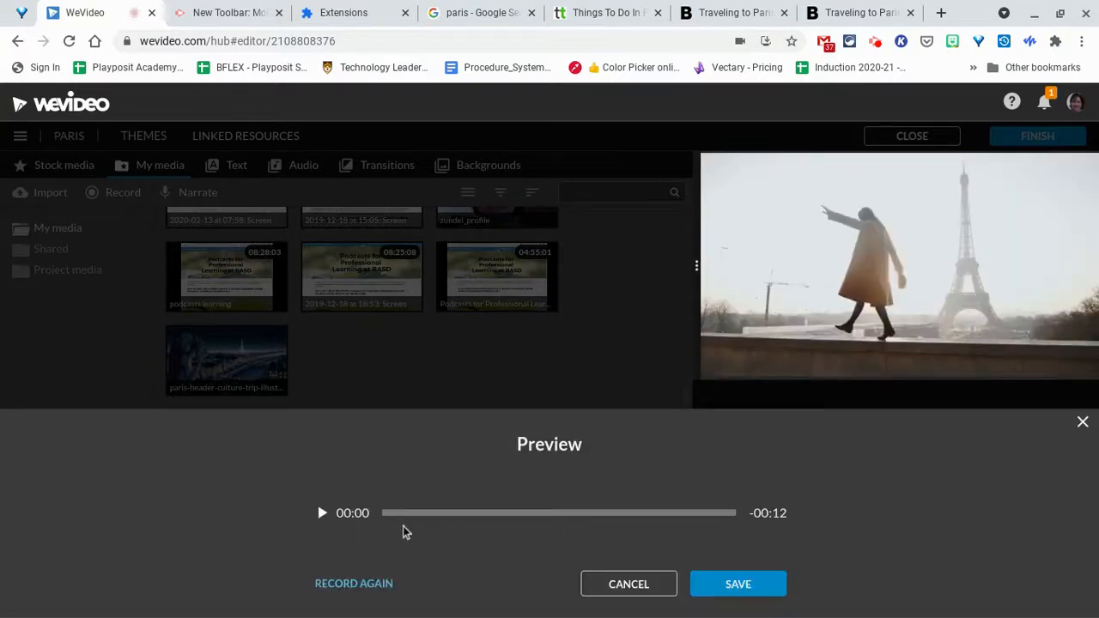
# - Play back the beginning of the recorded narration and save it to the project
pyautogui.click(323, 513)
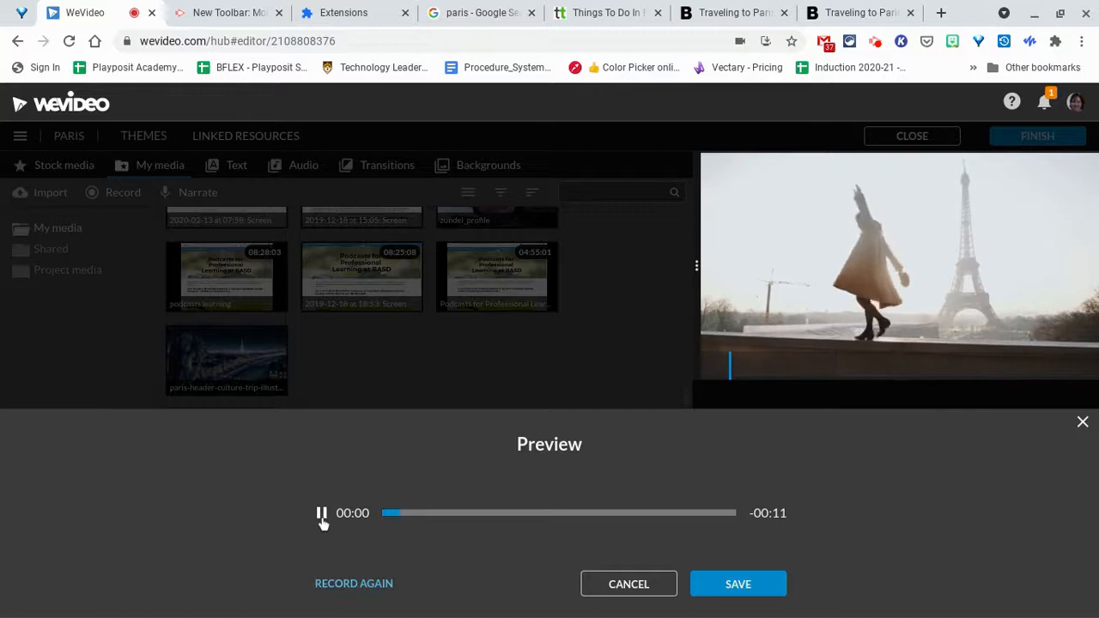
pyautogui.click(323, 513)
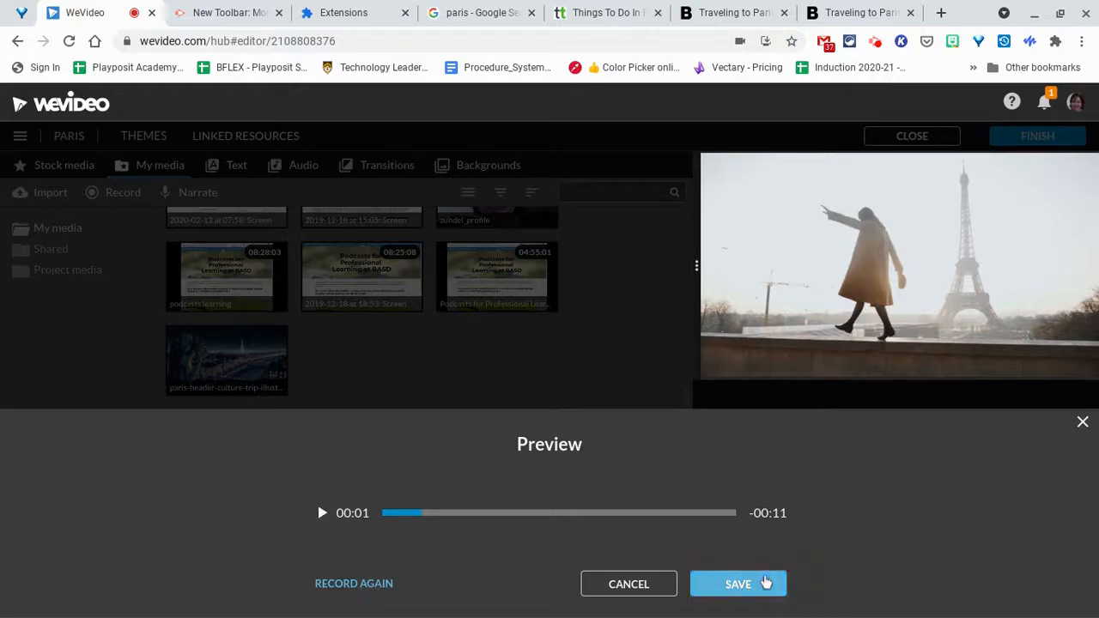
pyautogui.click(741, 585)
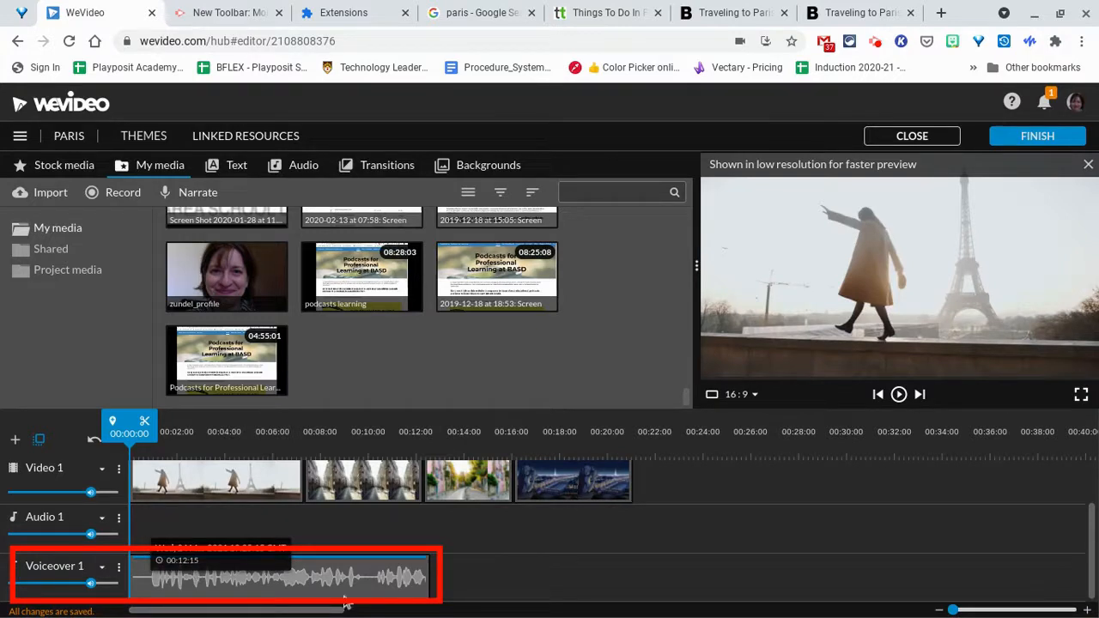
# - Split off and delete the voiceover's opening up to 00:00:21, and move the remaining audio to the start of the timeline
pyautogui.moveTo(119, 413)
pyautogui.mouseDown()
pyautogui.moveTo(210, 416)
pyautogui.moveTo(137, 427)
pyautogui.mouseUp()
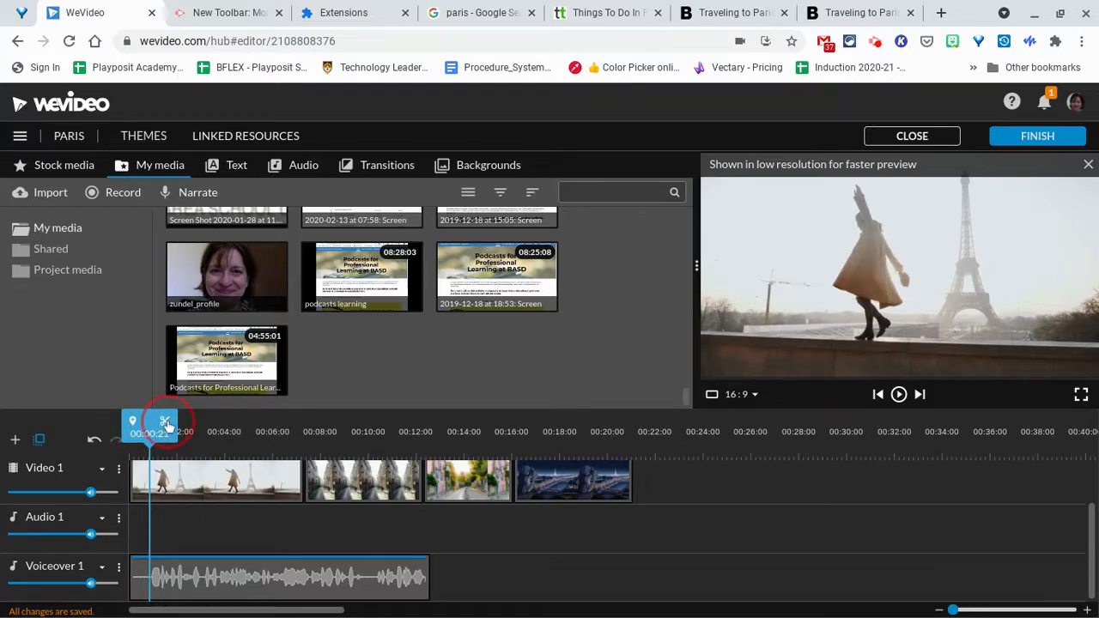
pyautogui.click(167, 420)
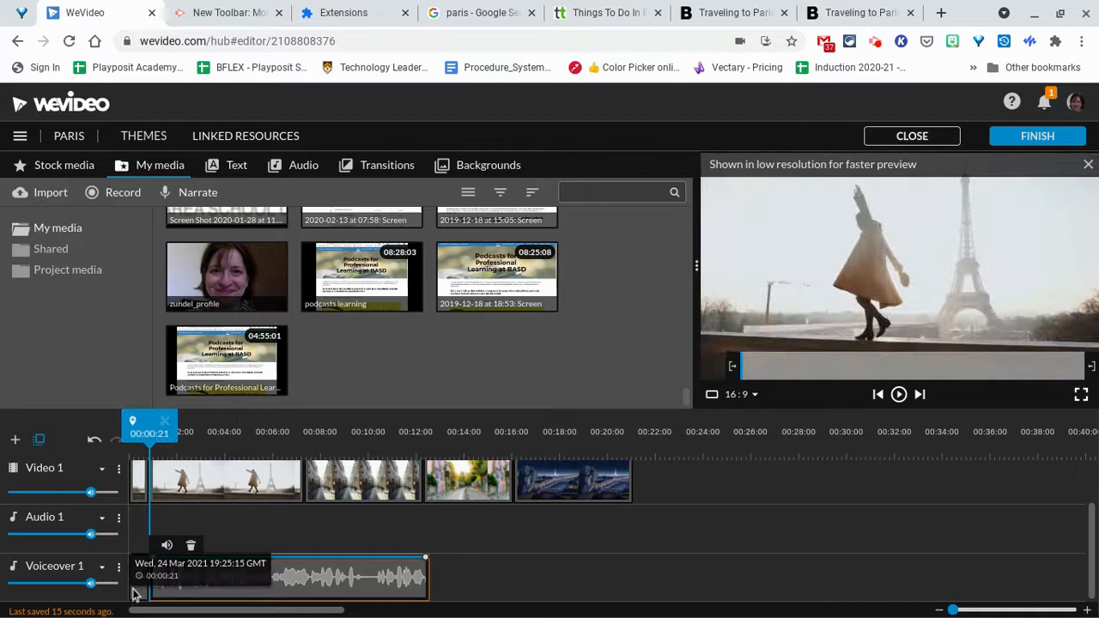
pyautogui.click(133, 594)
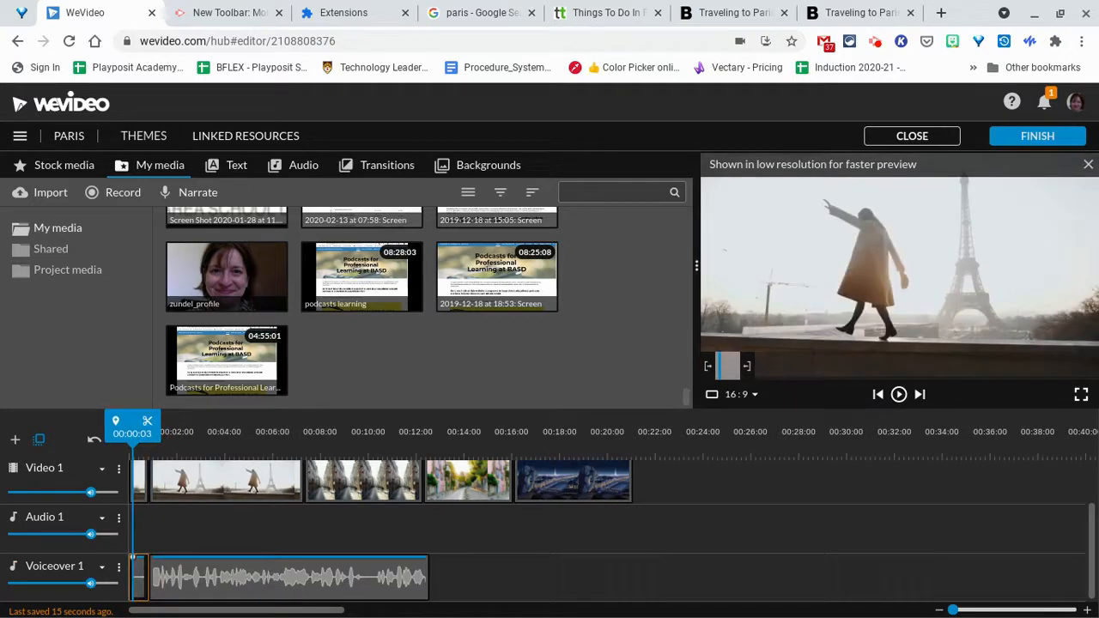
pyautogui.press('Delete')
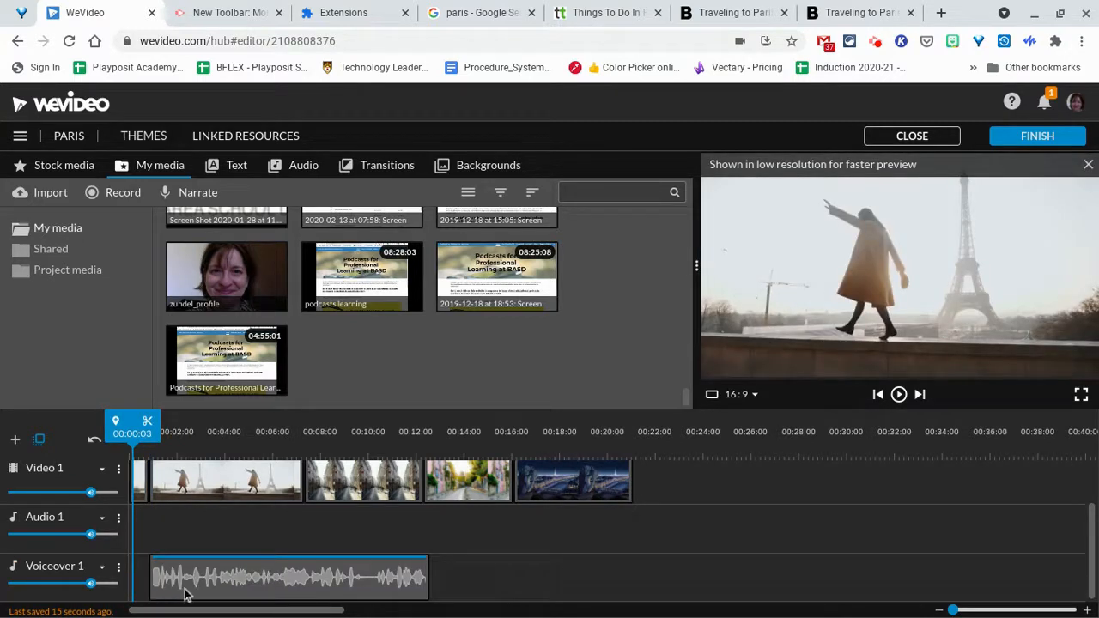
pyautogui.click(172, 588)
pyautogui.moveTo(172, 588); pyautogui.dragTo(147, 581)
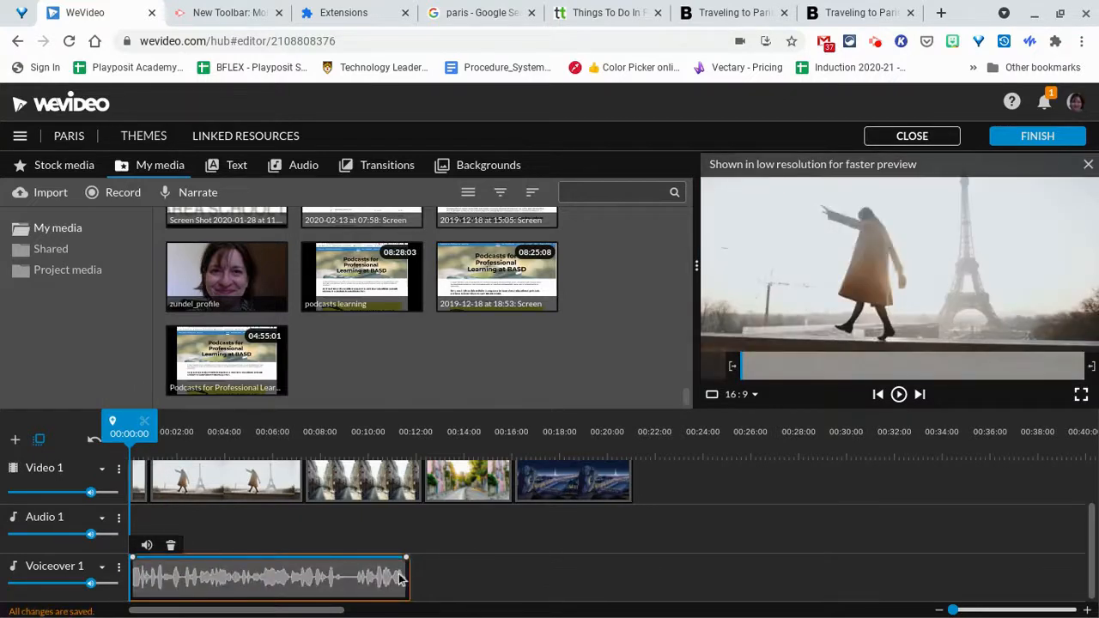
# - Hide the volume levels on the Voiceover 1 track and show them again
pyautogui.click(118, 569)
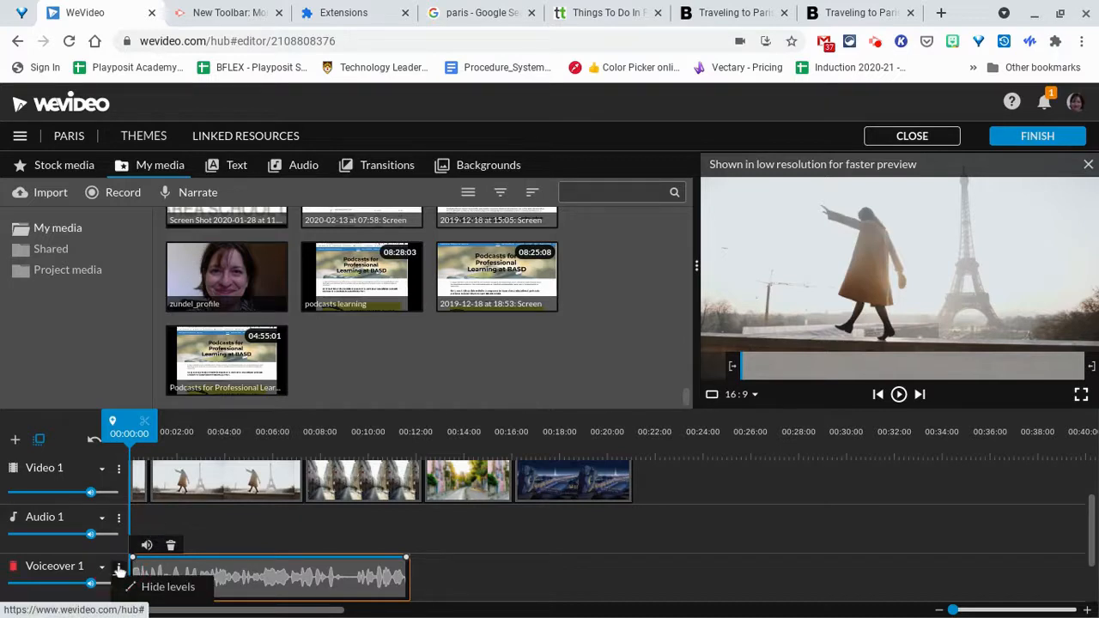
pyautogui.scroll(-2, 119, 571)
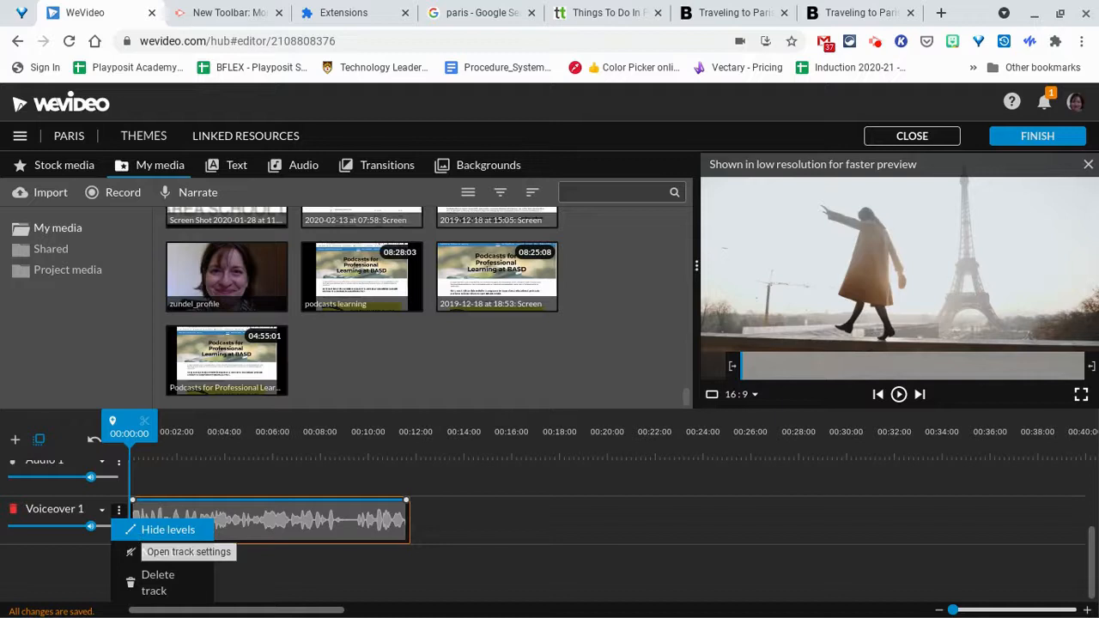
pyautogui.click(140, 529)
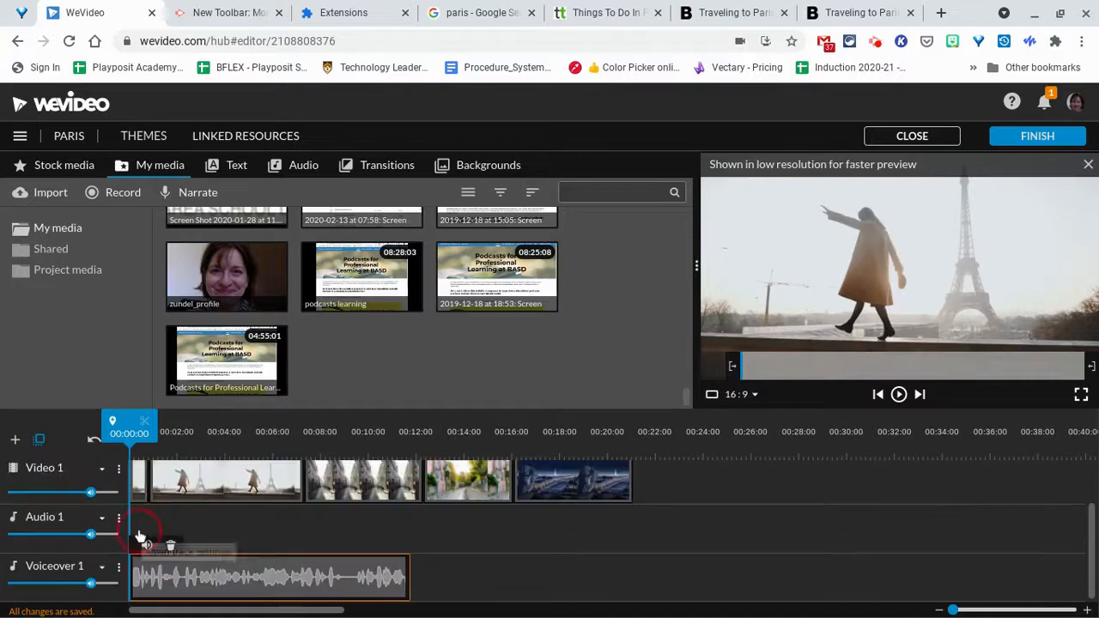
pyautogui.click(118, 567)
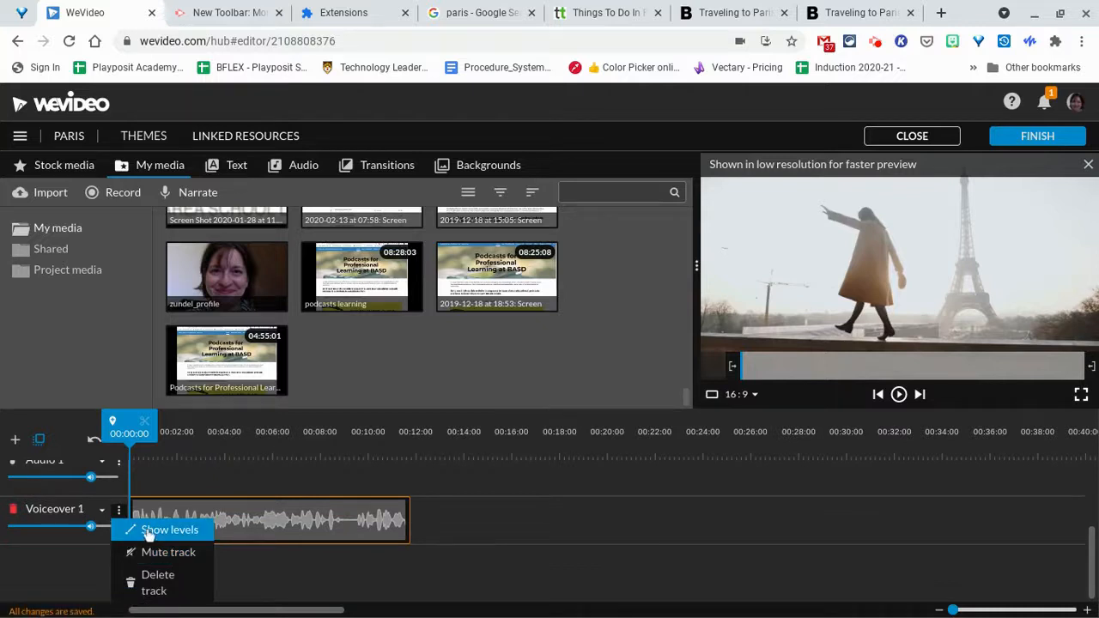
pyautogui.click(163, 530)
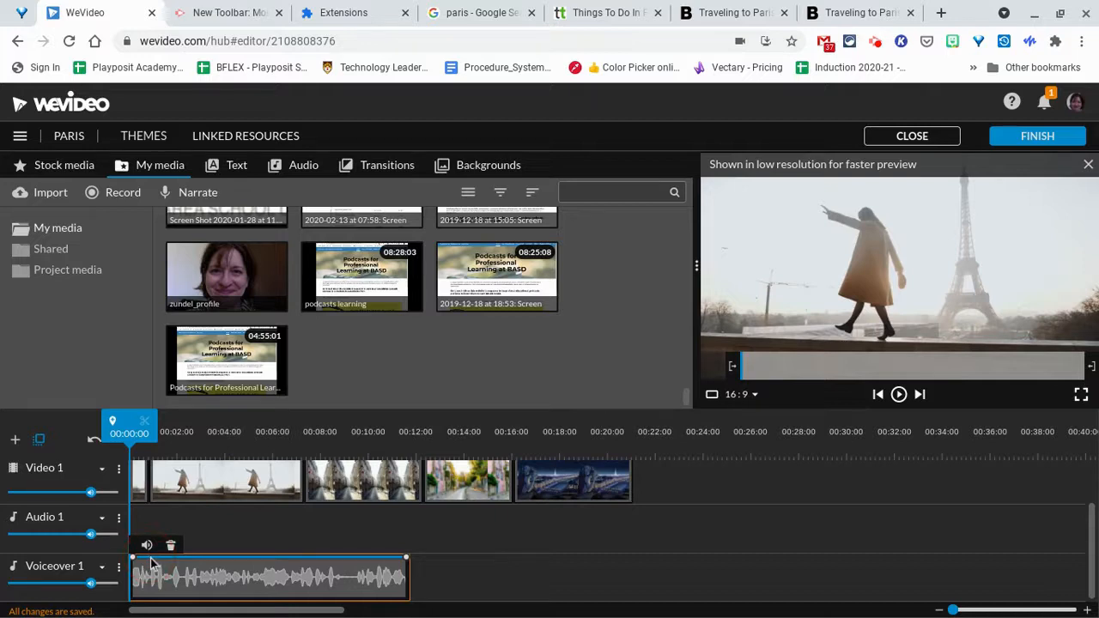
# - Add a volume point near the voiceover's start, set it to about 80%, and slightly lower the level point at the clip's end
pyautogui.click(153, 570)
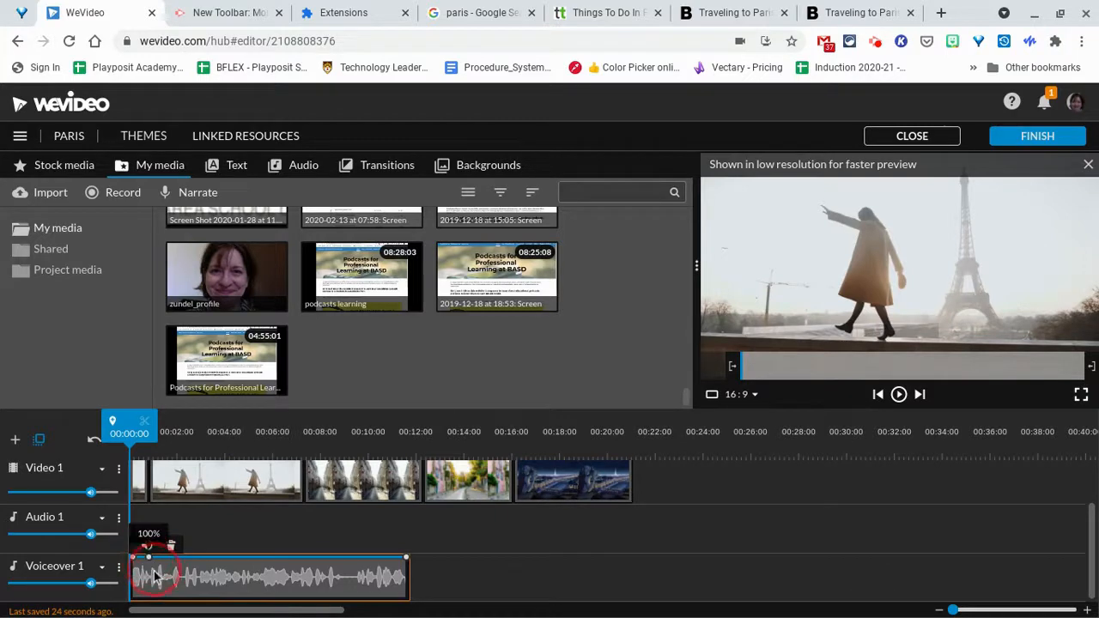
pyautogui.click(150, 560)
pyautogui.moveTo(150, 560); pyautogui.dragTo(154, 584)
pyautogui.moveTo(409, 563)
pyautogui.mouseDown()
pyautogui.moveTo(409, 594)
pyautogui.moveTo(410, 562)
pyautogui.mouseUp()
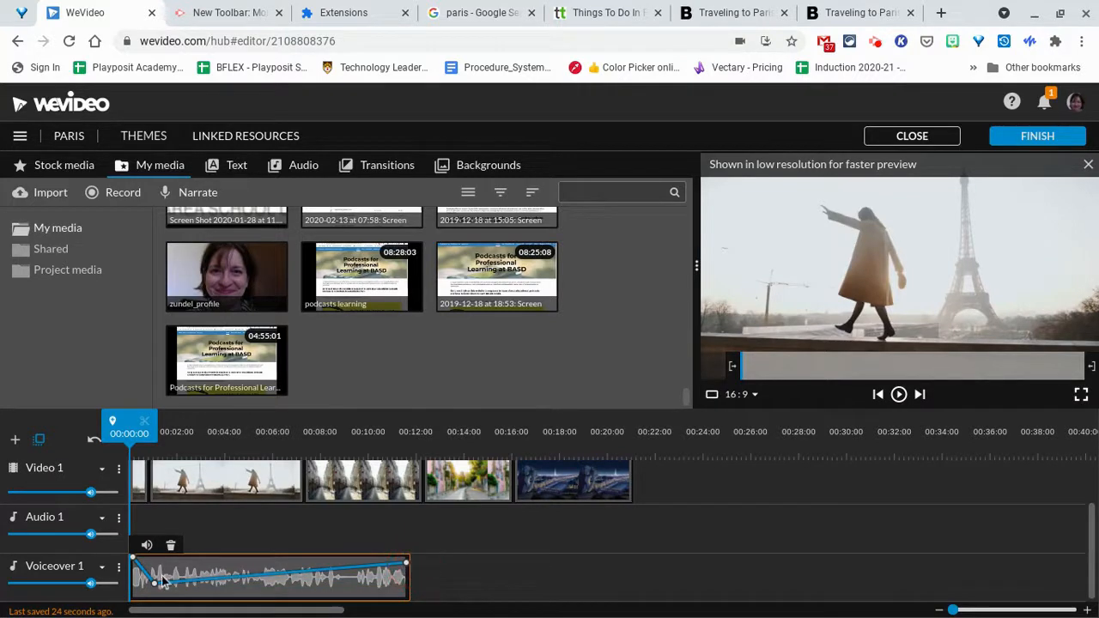
pyautogui.moveTo(156, 585); pyautogui.dragTo(155, 569)
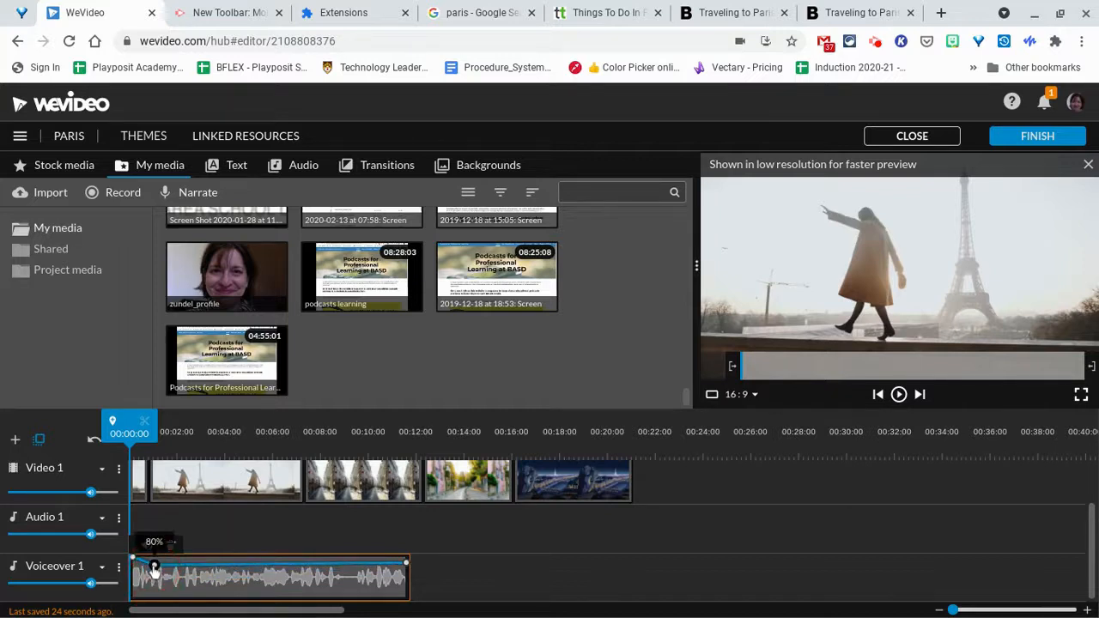